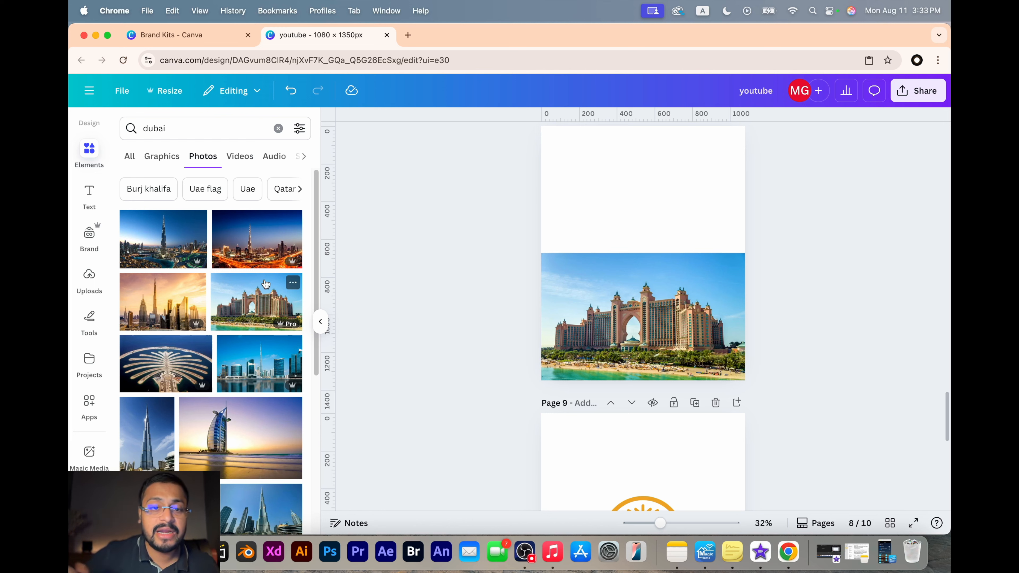
# - Remove the background from the hotel photo on page 7 with BG Remover
pyautogui.moveTo(284, 328)
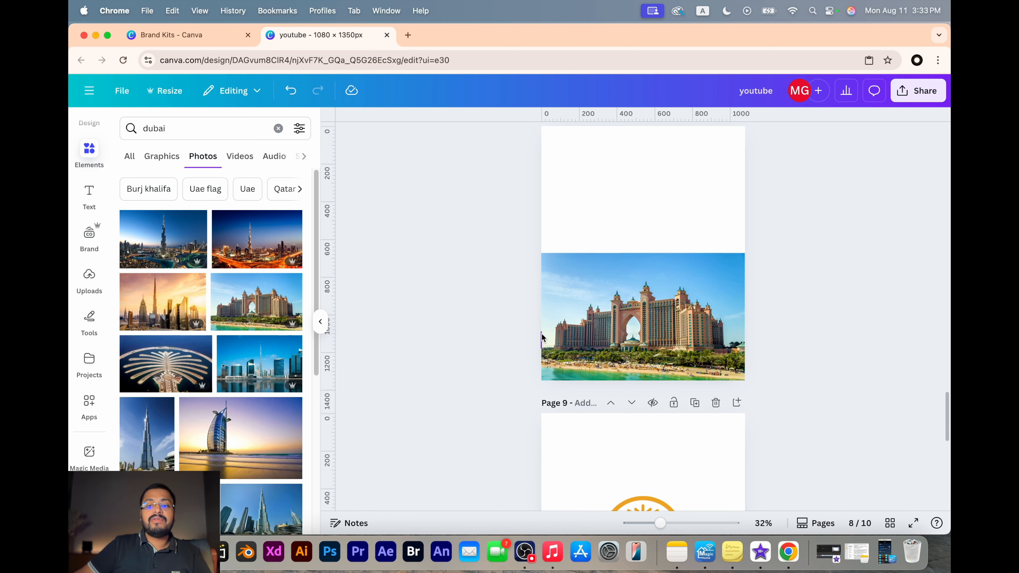
pyautogui.click(628, 307)
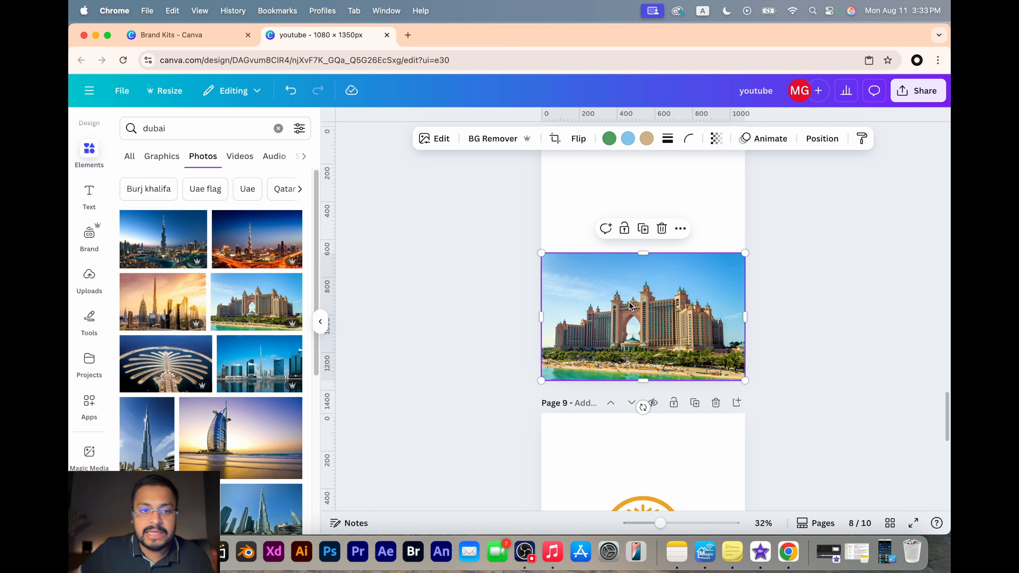
pyautogui.click(474, 243)
pyautogui.click(583, 272)
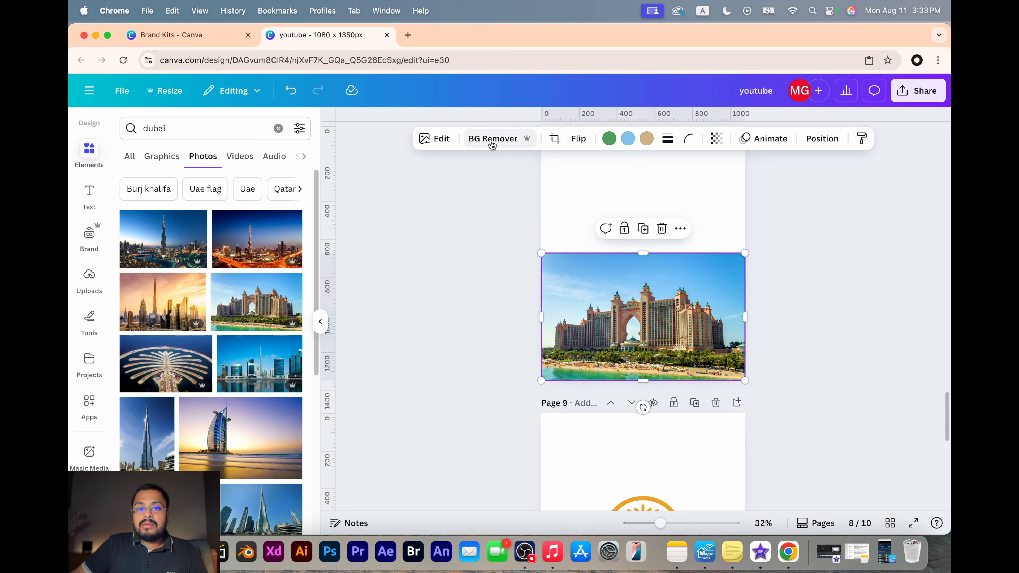
pyautogui.click(433, 139)
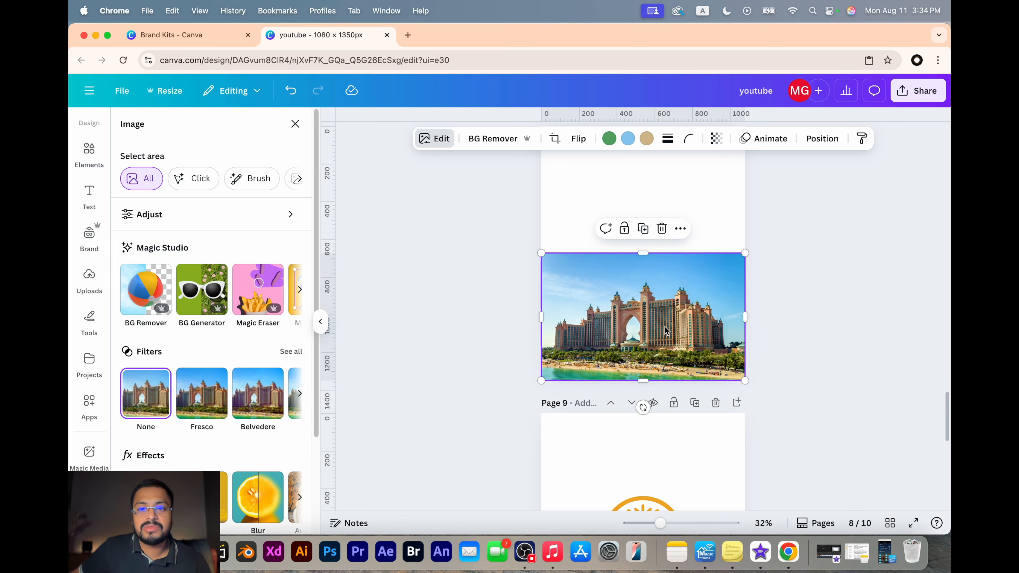
pyautogui.scroll(10, 414, 331)
pyautogui.scroll(-4, 570, 375)
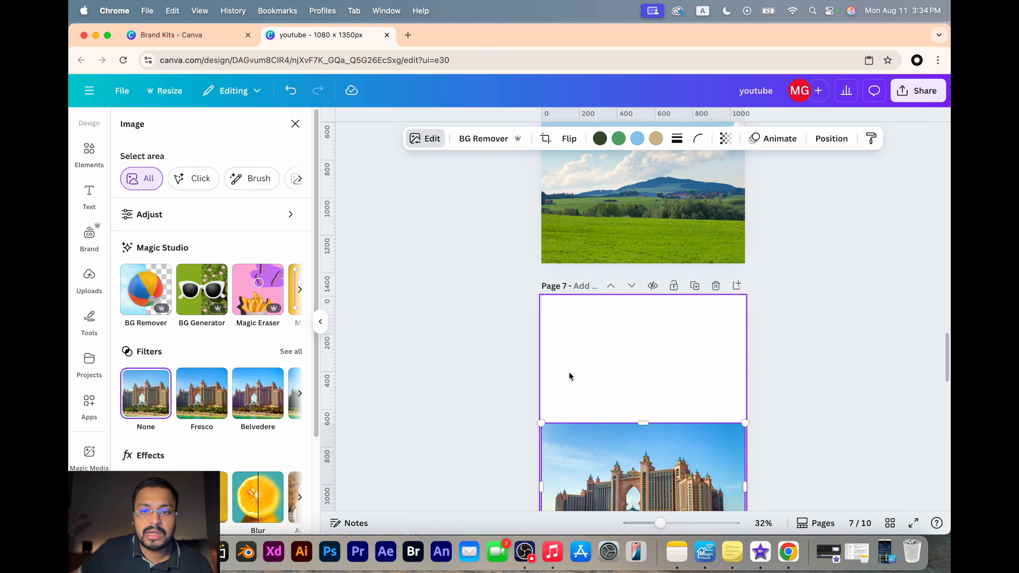
pyautogui.click(160, 296)
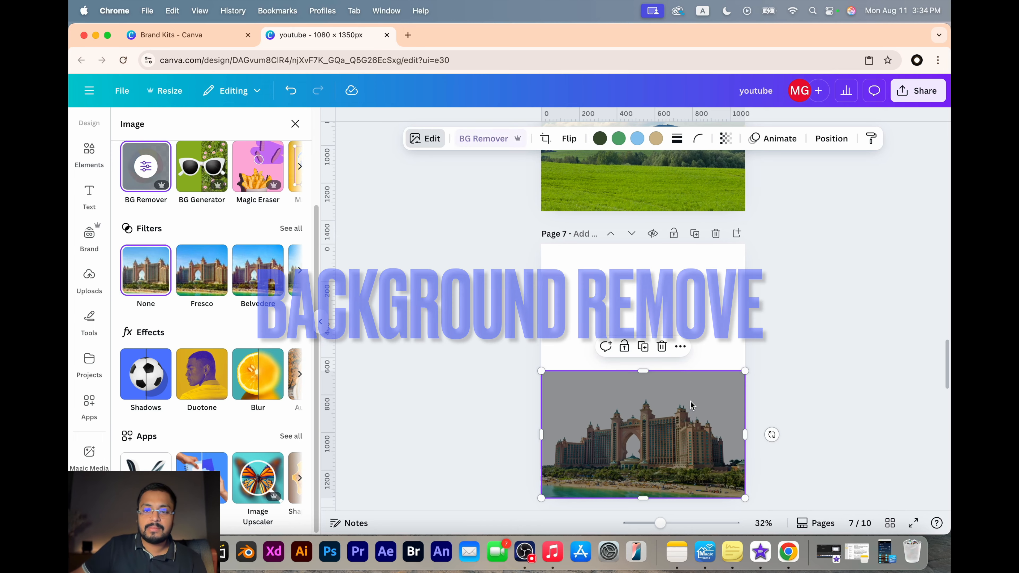
pyautogui.scroll(-2, 670, 423)
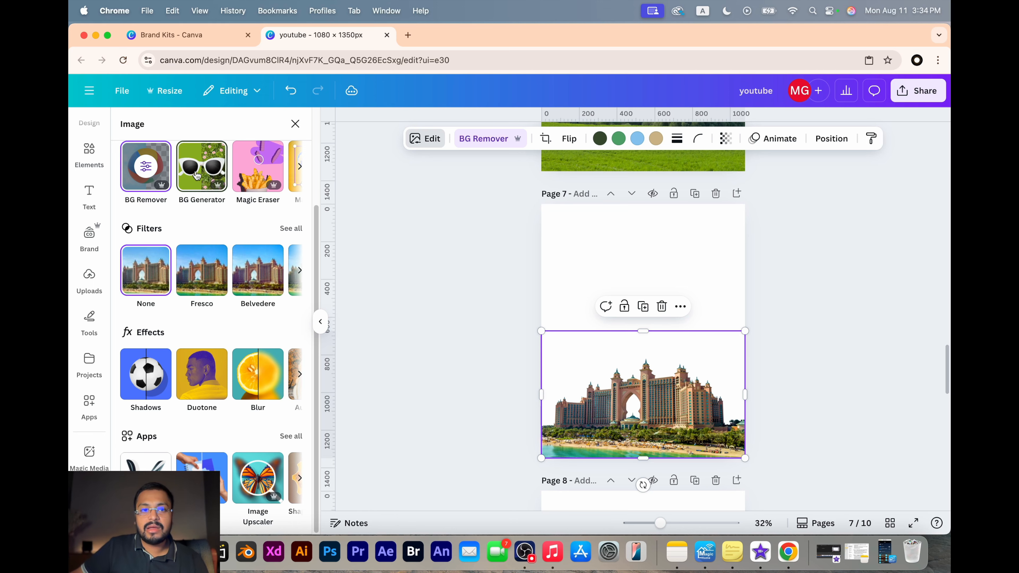
pyautogui.click(757, 383)
pyautogui.click(754, 381)
pyautogui.scroll(-8, 743, 385)
pyautogui.click(669, 386)
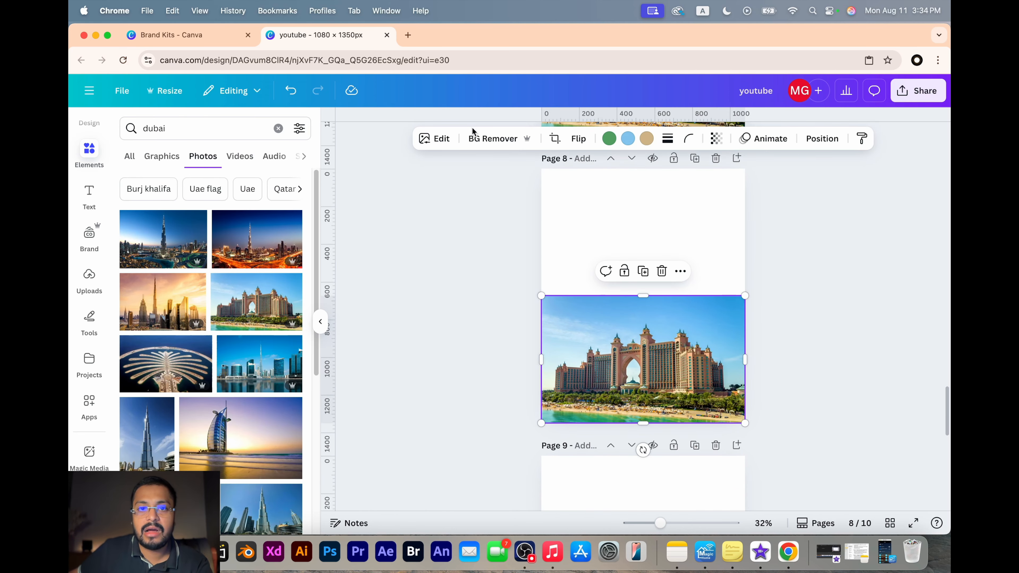
pyautogui.click(441, 139)
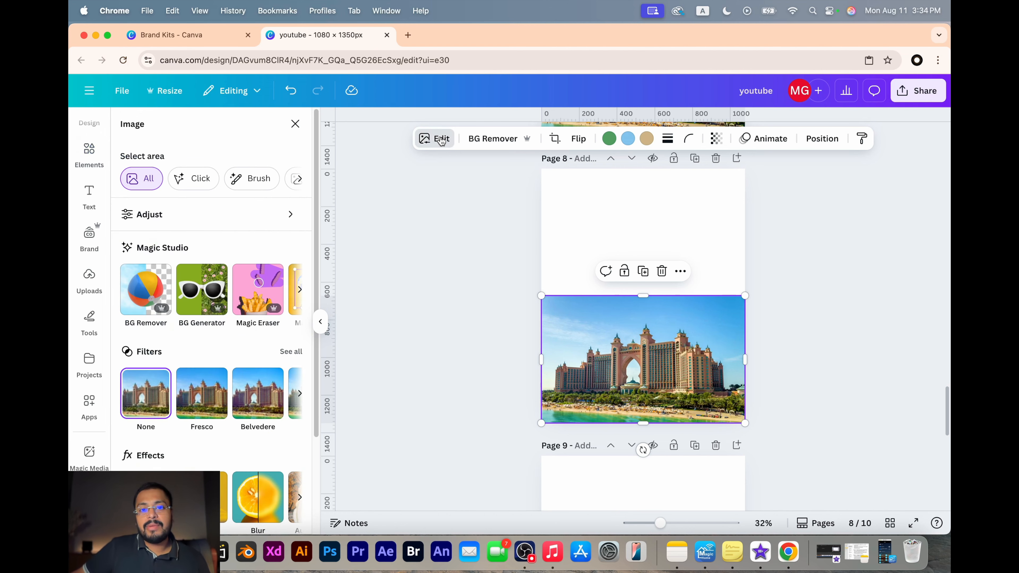
# - Title page 7 "w/o background"
pyautogui.click(627, 270)
pyautogui.scroll(-2, 584, 370)
pyautogui.click(583, 189)
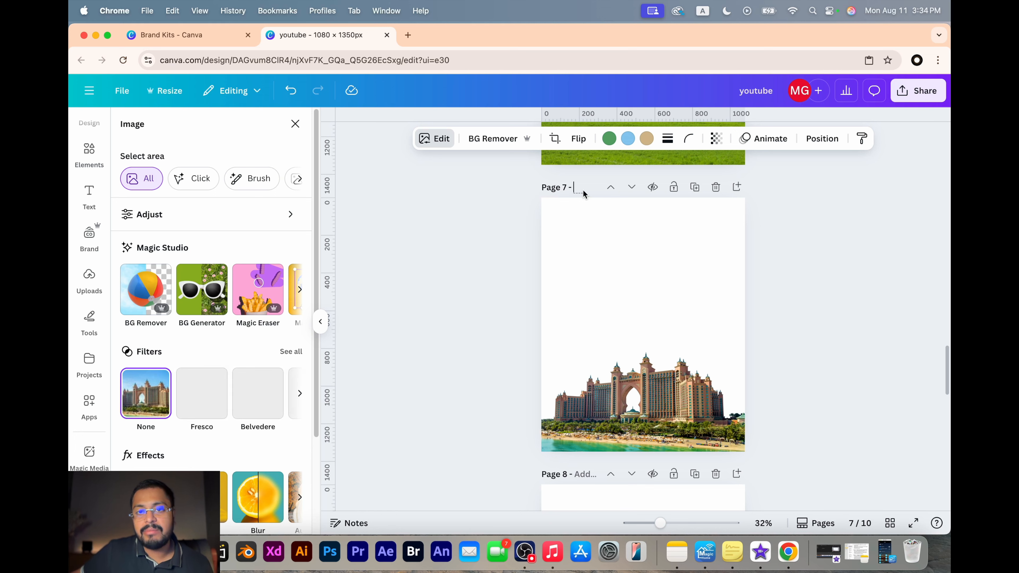
pyautogui.write('w/o backgro')
pyautogui.click(540, 246)
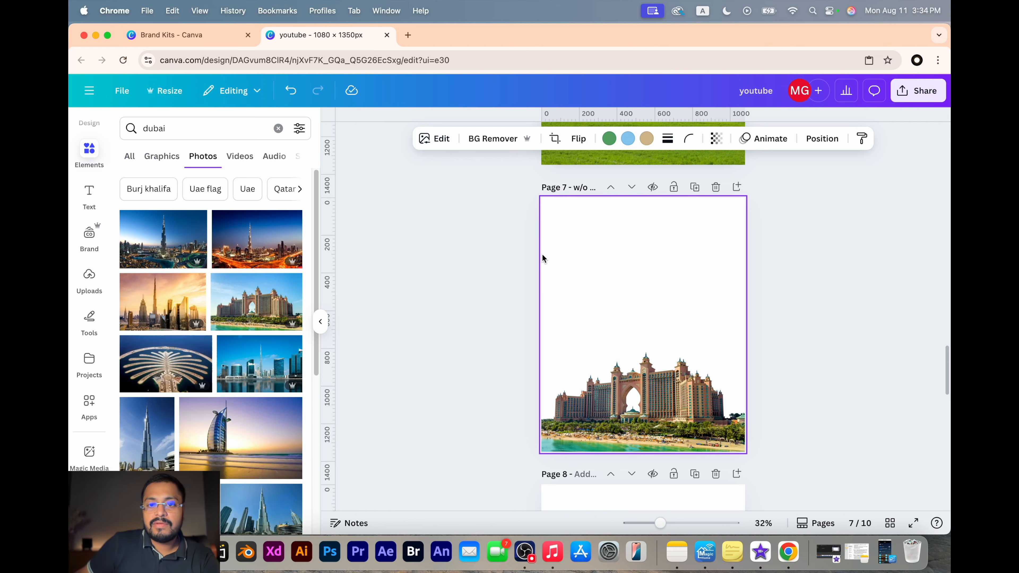
# - Add a title to page 8 that labels it as the background generator version
pyautogui.scroll(-4, 625, 311)
pyautogui.click(599, 297)
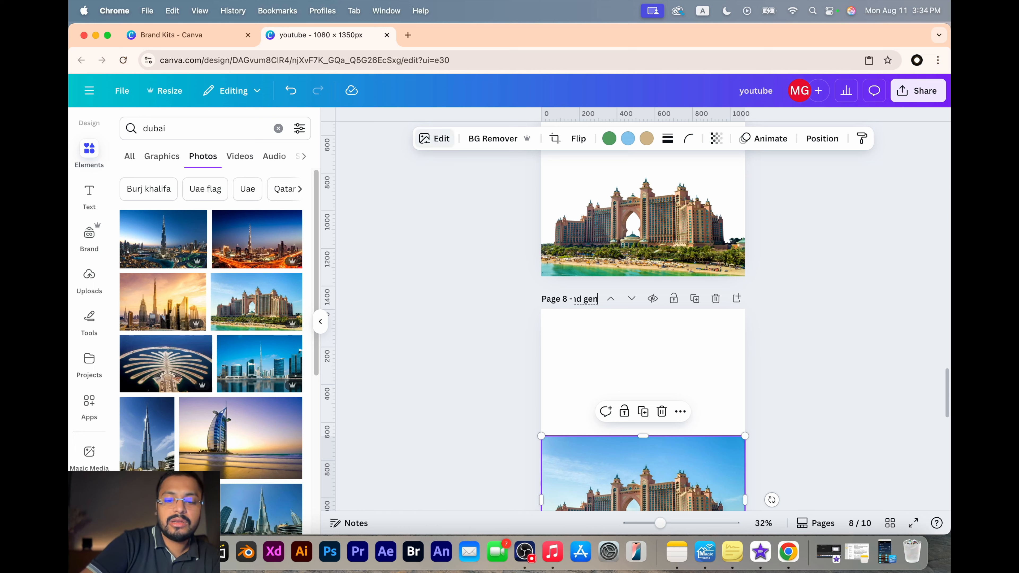
pyautogui.click(530, 301)
# - Generate an "orange sky" background for the page 8 hotel photo and try the fourth and second variants
pyautogui.click(650, 438)
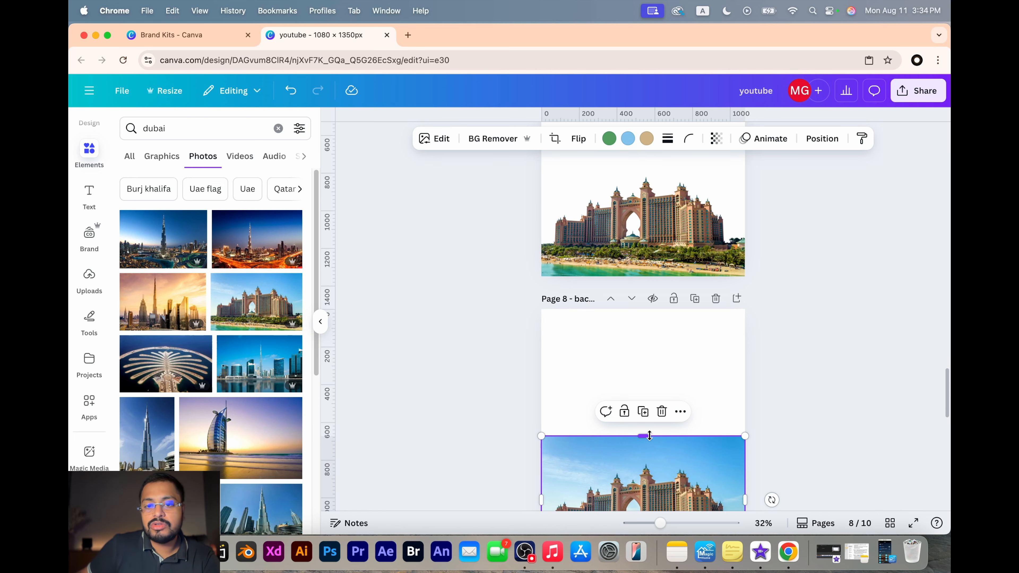
pyautogui.click(435, 140)
pyautogui.scroll(-3, 642, 354)
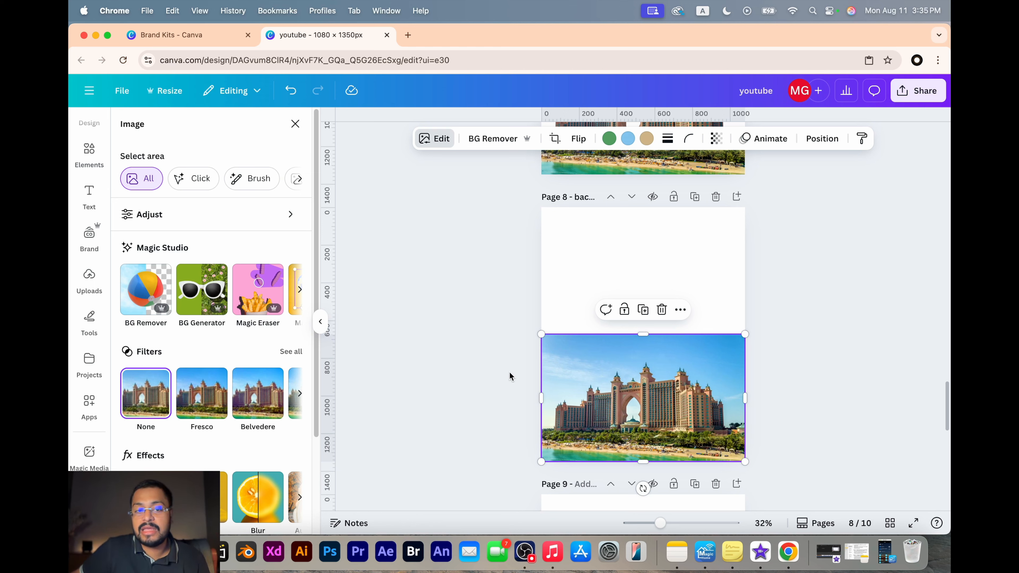
pyautogui.moveTo(621, 403); pyautogui.dragTo(610, 282)
pyautogui.press('super+z')
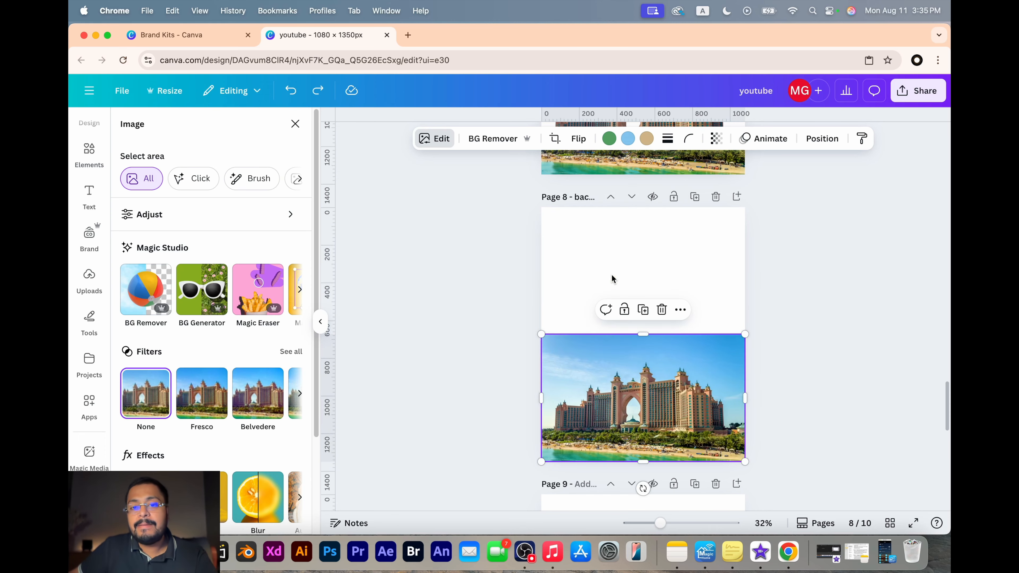
pyautogui.click(208, 304)
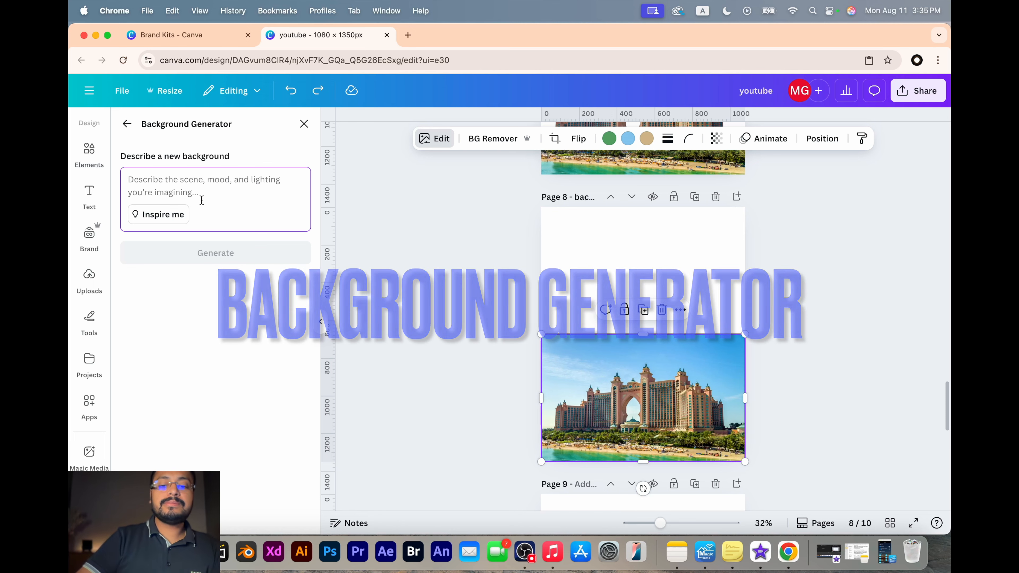
pyautogui.write('orange sky')
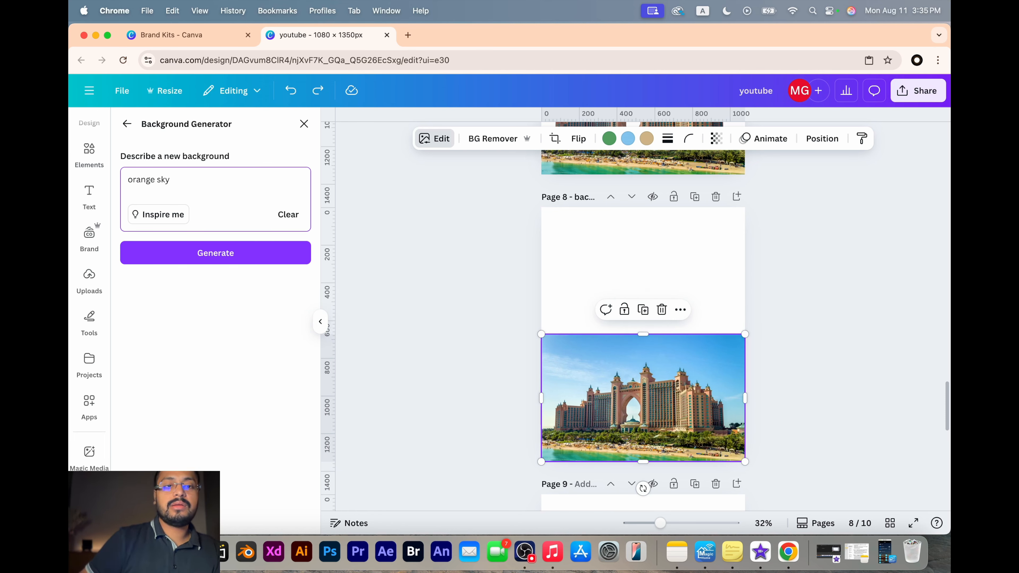
pyautogui.click(196, 259)
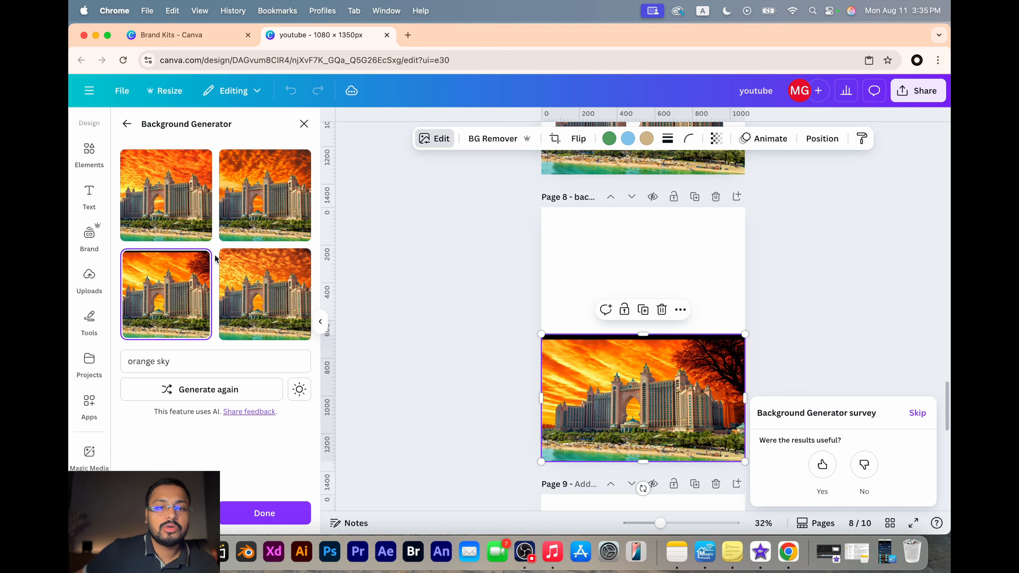
pyautogui.click(243, 287)
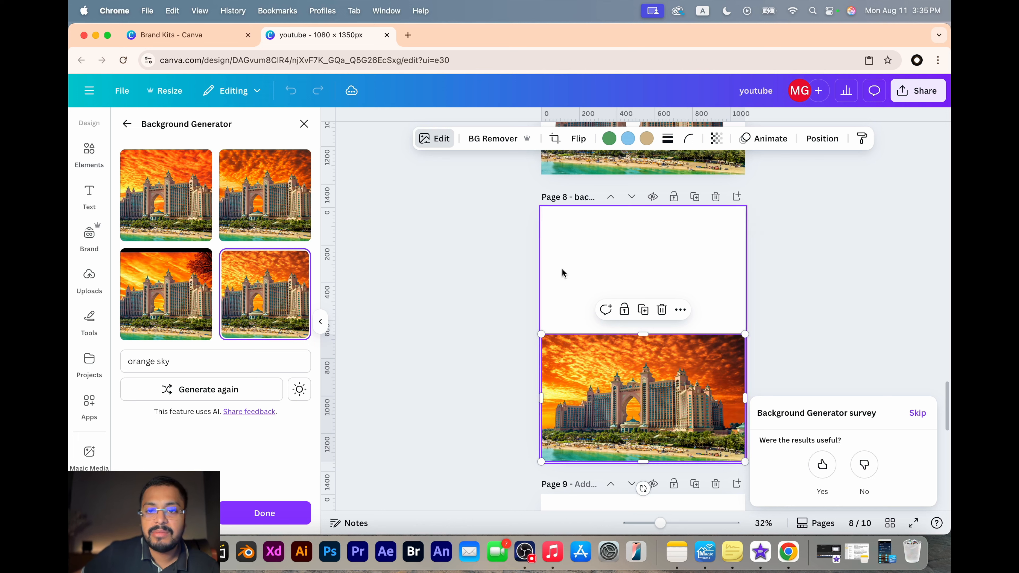
pyautogui.click(239, 208)
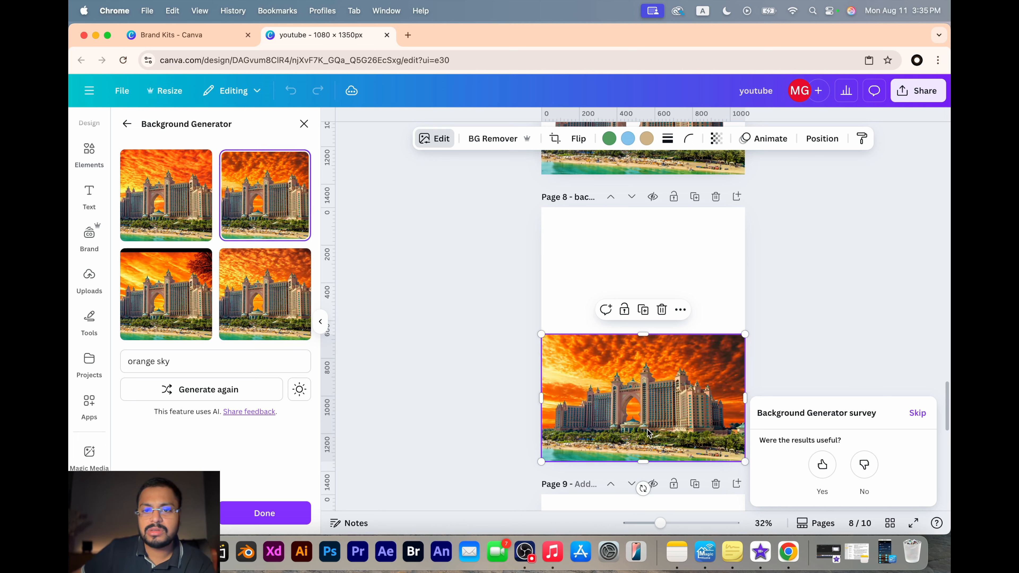
# - Regenerate the page 8 photo's background as "orange sky with less clouds" and apply the fourth variant
pyautogui.click(239, 362)
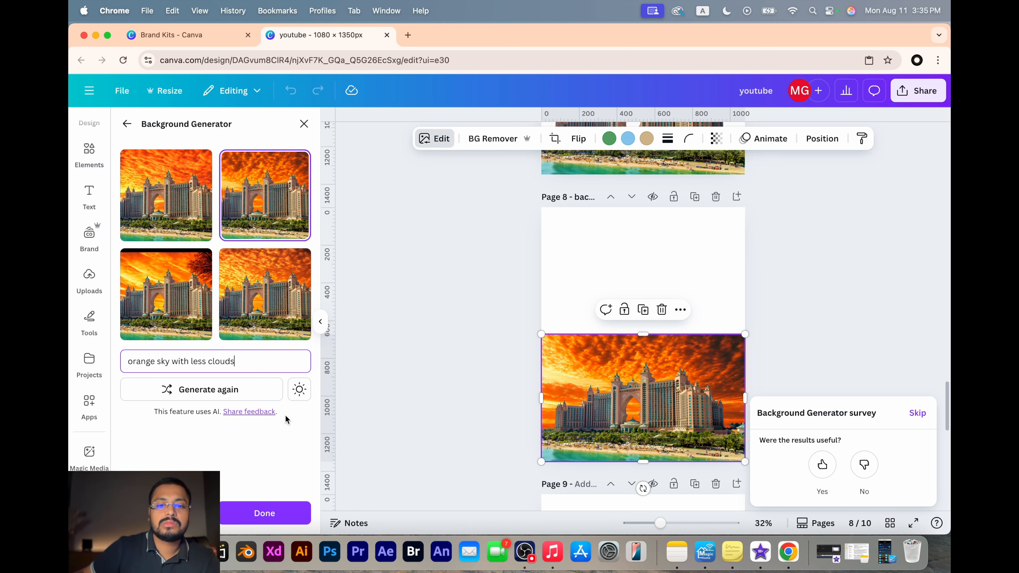
pyautogui.click(244, 383)
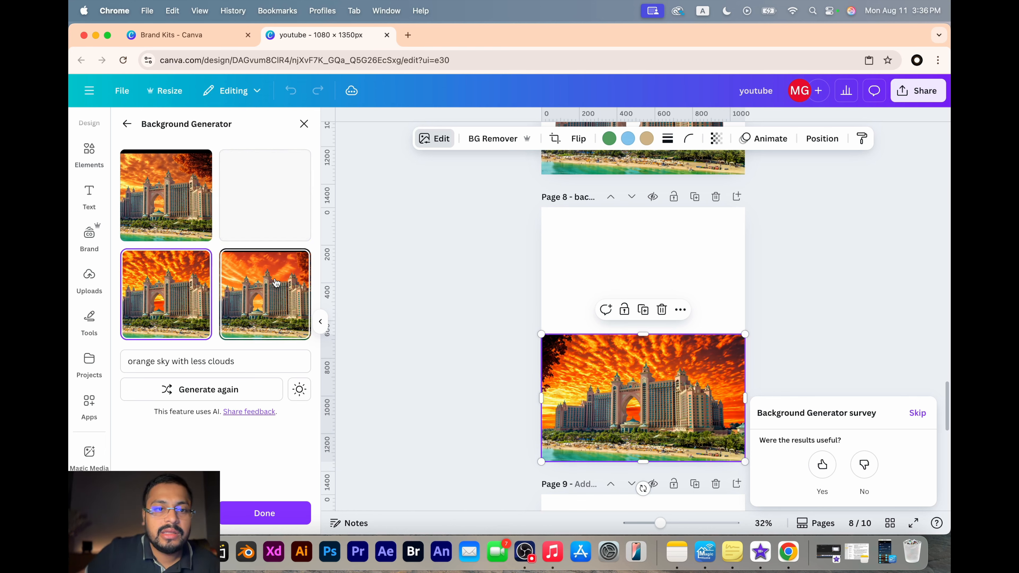
pyautogui.click(276, 258)
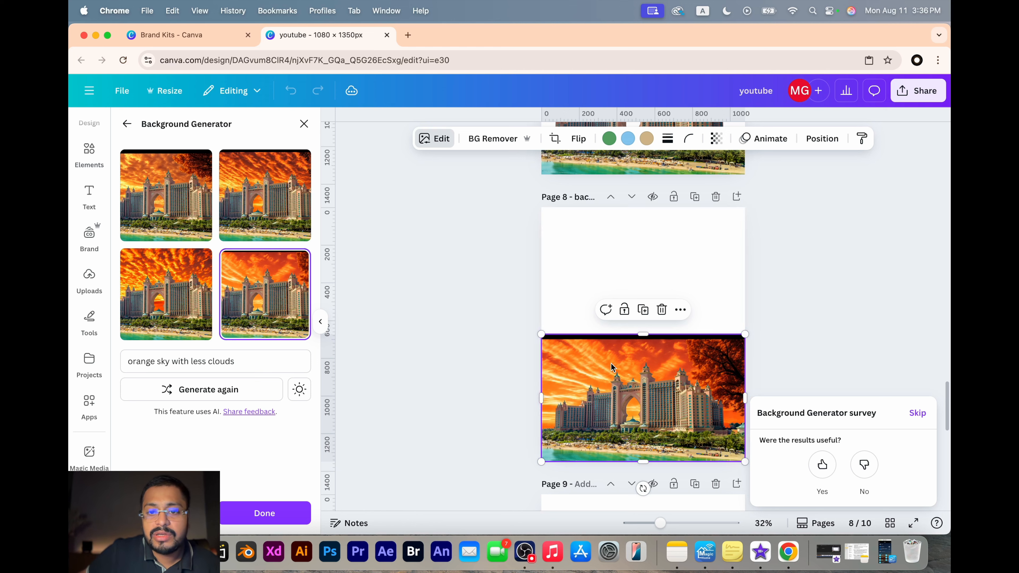
pyautogui.click(784, 344)
# - Examine the generated sky on the page 8 photo up close and compare it with the neighbouring pages
pyautogui.click(636, 369)
pyautogui.moveTo(645, 330); pyautogui.dragTo(643, 335)
pyautogui.scroll(4, 643, 334)
pyautogui.scroll(-1, 643, 335)
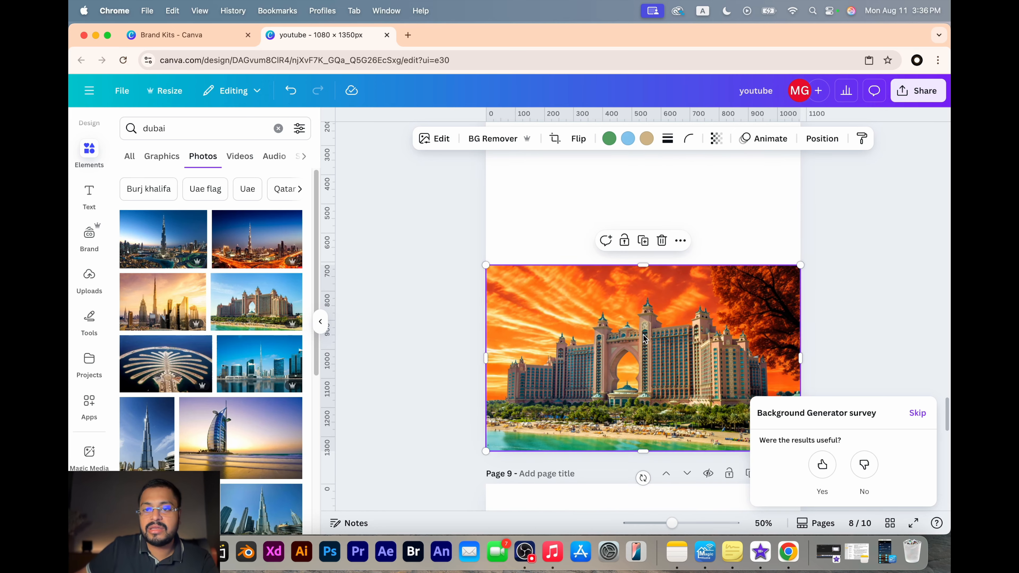
pyautogui.scroll(-5, 643, 337)
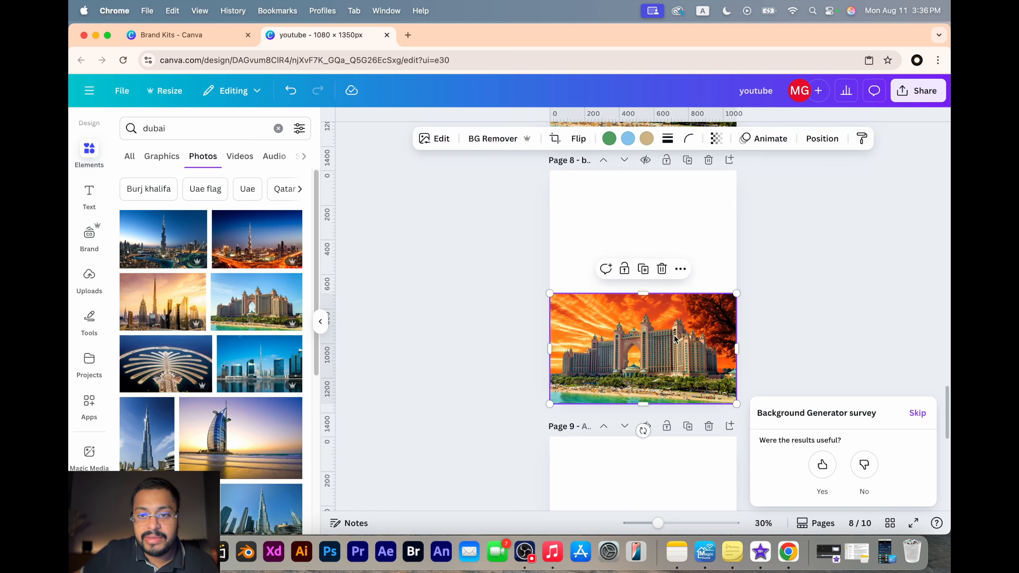
pyautogui.scroll(-1, 676, 340)
pyautogui.scroll(5, 714, 257)
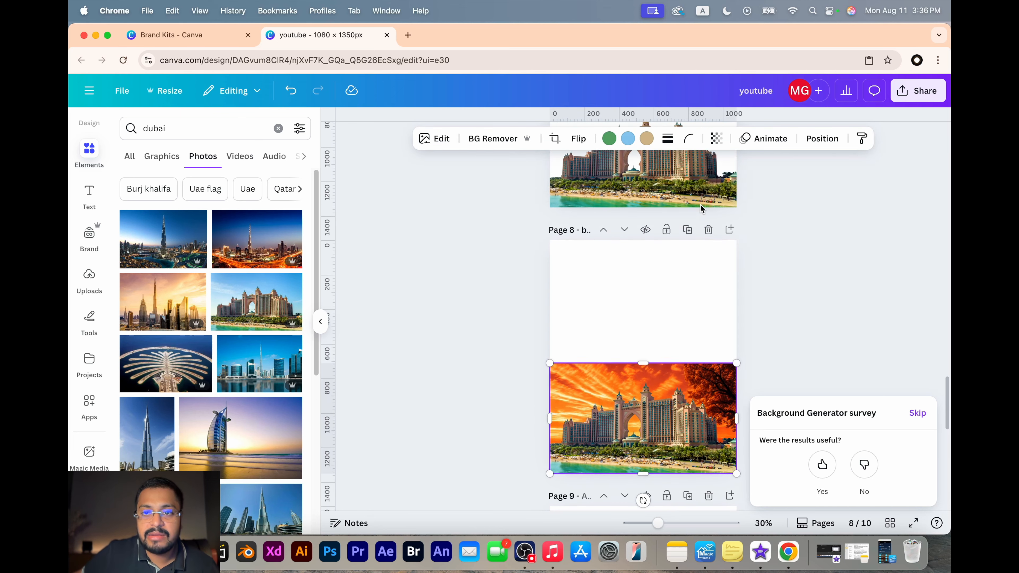
pyautogui.click(664, 320)
pyautogui.scroll(-15, 663, 316)
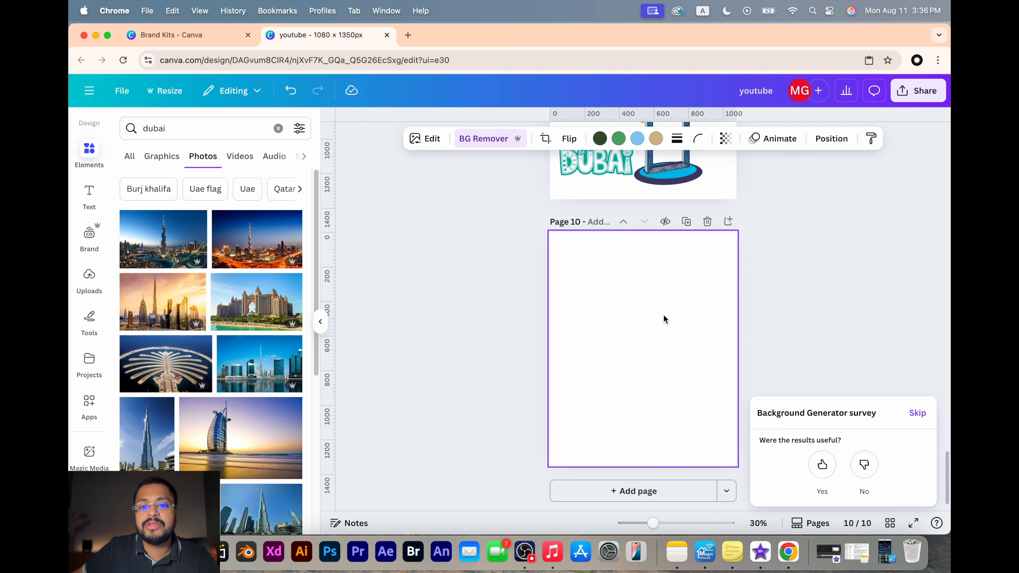
pyautogui.scroll(12, 663, 316)
pyautogui.scroll(-3, 660, 340)
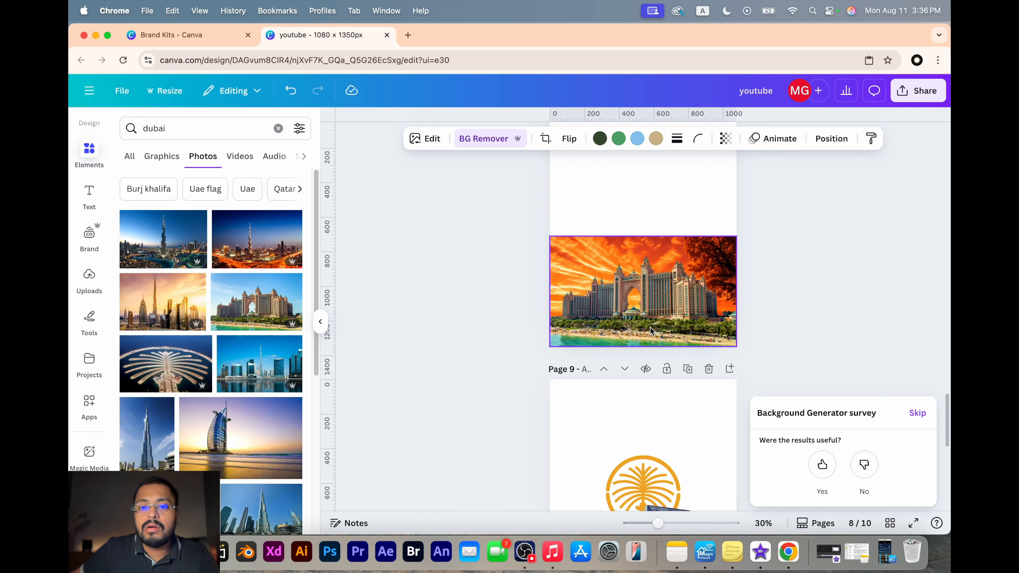
# - Duplicate page 8 with its orange-sky hotel photo
pyautogui.click(651, 328)
pyautogui.scroll(3, 700, 251)
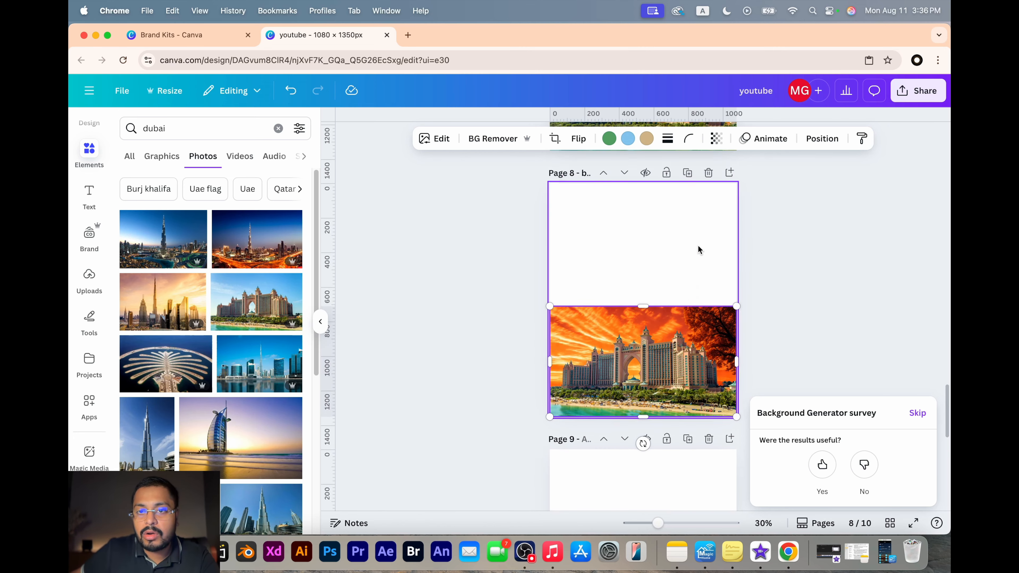
pyautogui.click(689, 186)
# - Erase the full strip of sandy beach and people from the page 9 hotel photo with the Magic Eraser brush
pyautogui.click(626, 348)
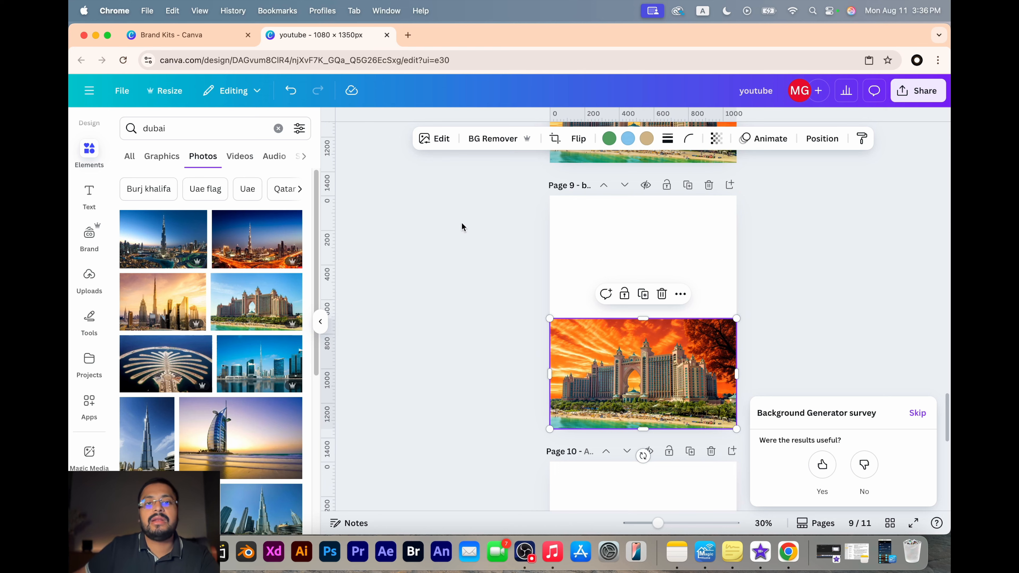
pyautogui.click(445, 148)
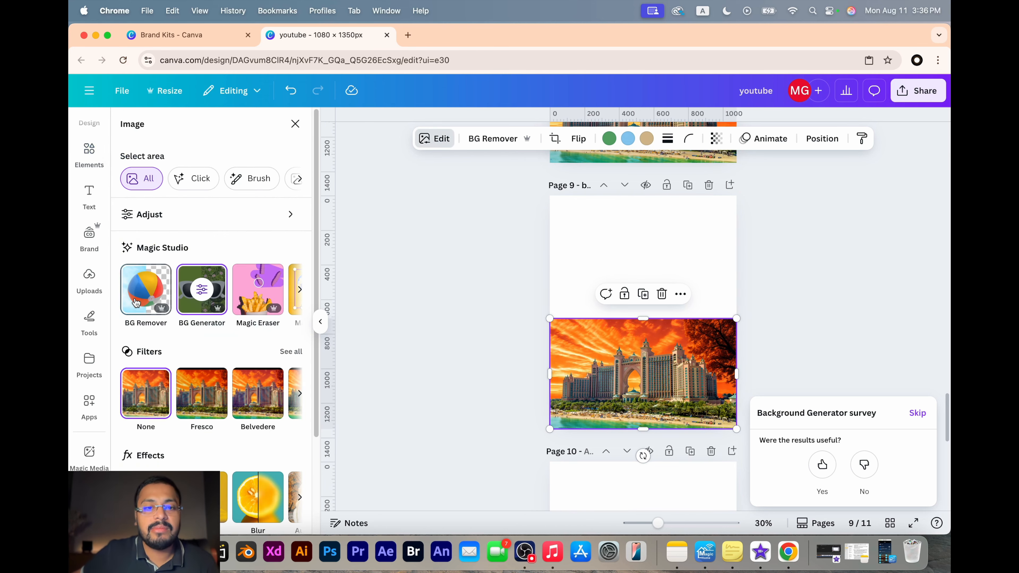
pyautogui.click(263, 297)
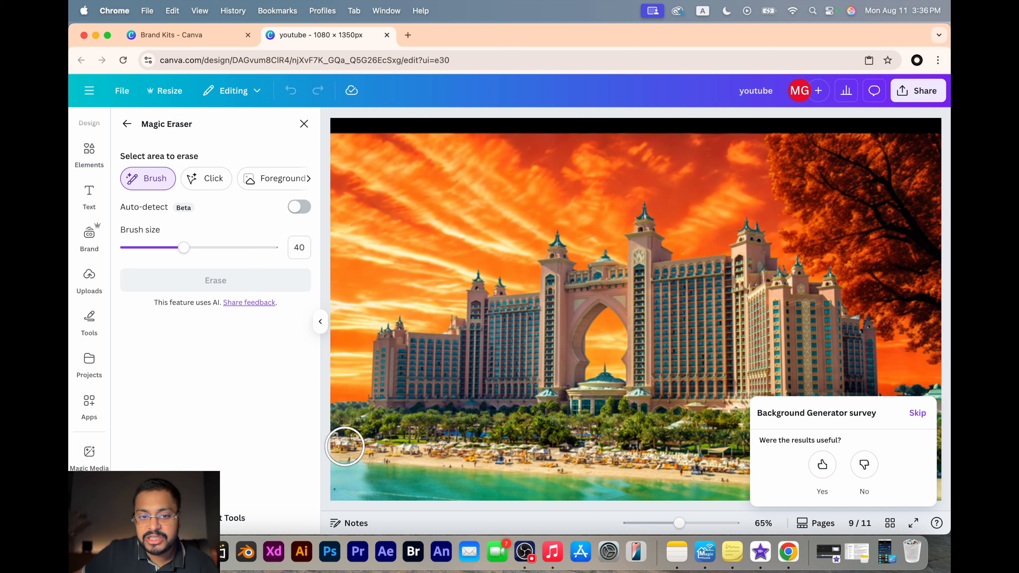
pyautogui.moveTo(344, 444); pyautogui.dragTo(732, 461)
pyautogui.moveTo(812, 470); pyautogui.dragTo(815, 468)
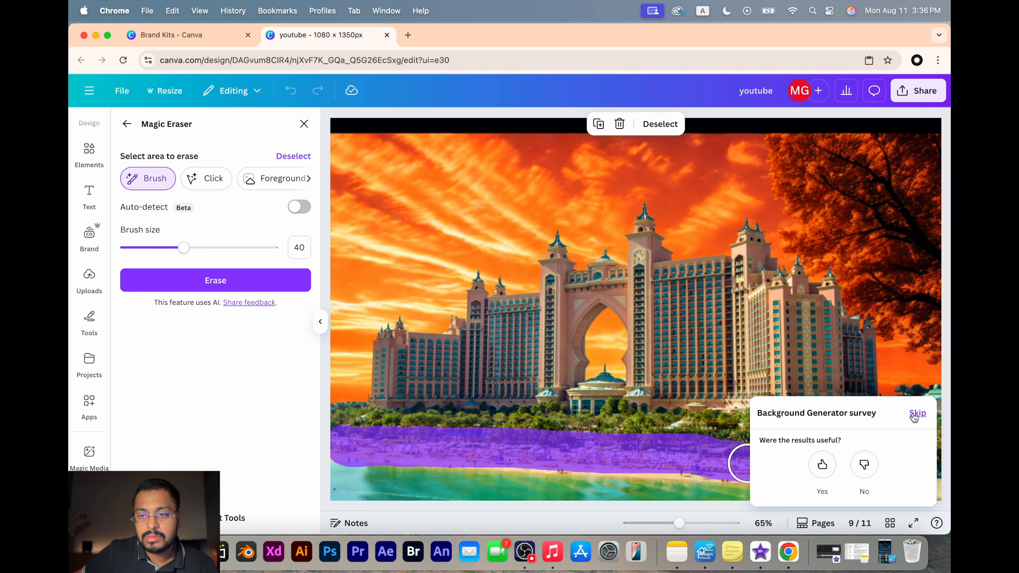
pyautogui.click(924, 413)
pyautogui.moveTo(697, 480)
pyautogui.mouseDown()
pyautogui.moveTo(728, 471)
pyautogui.moveTo(922, 478)
pyautogui.moveTo(347, 455)
pyautogui.mouseUp()
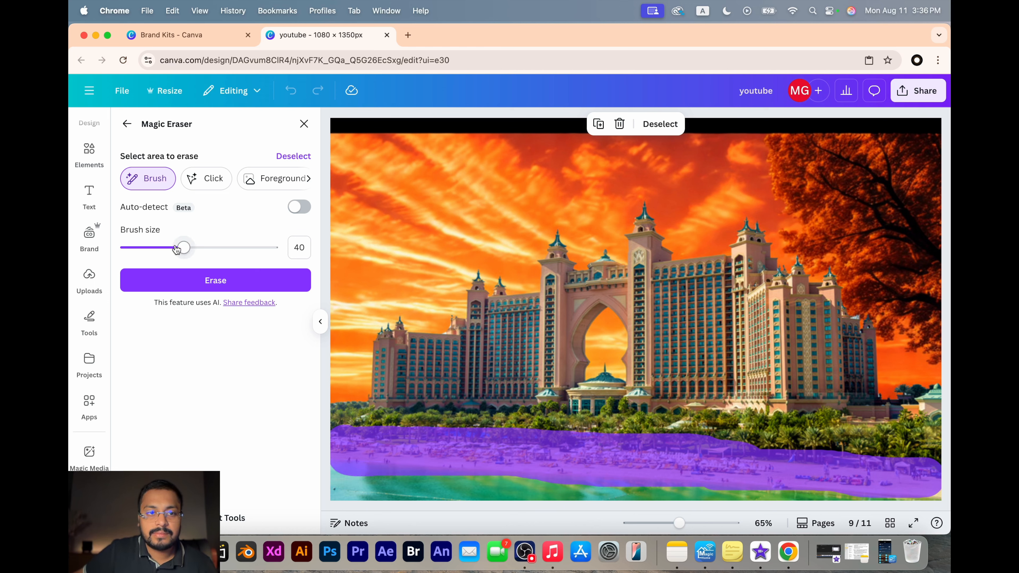
pyautogui.click(244, 281)
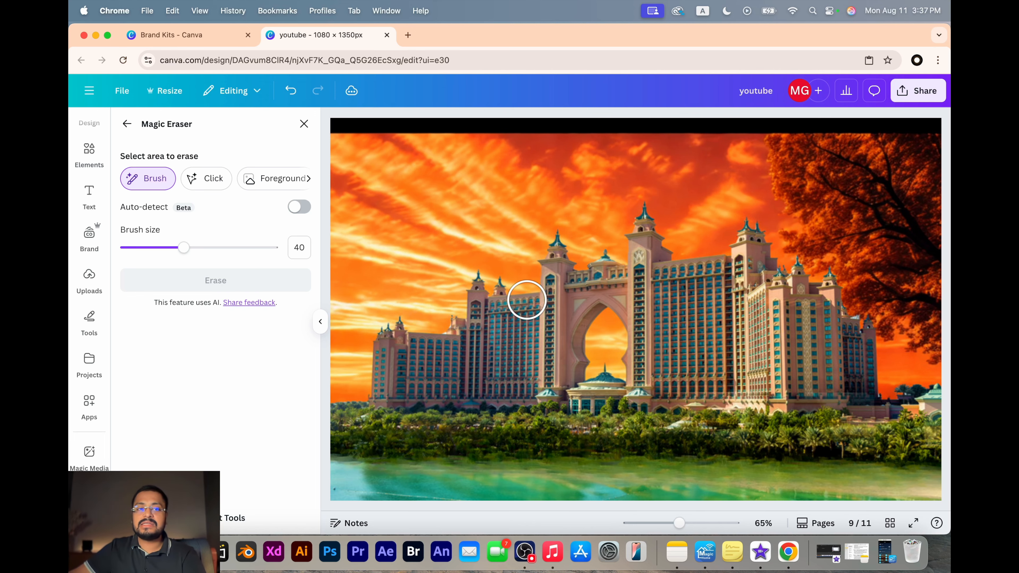
# - Close the Magic Eraser on the page 9 hotel photo and return to the page view
pyautogui.scroll(-5, 527, 293)
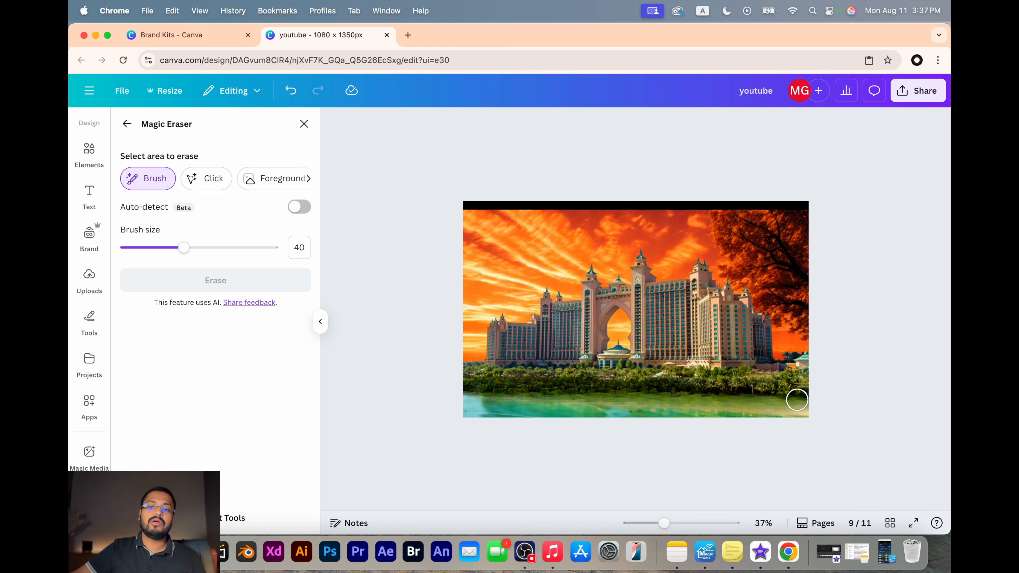
pyautogui.click(128, 124)
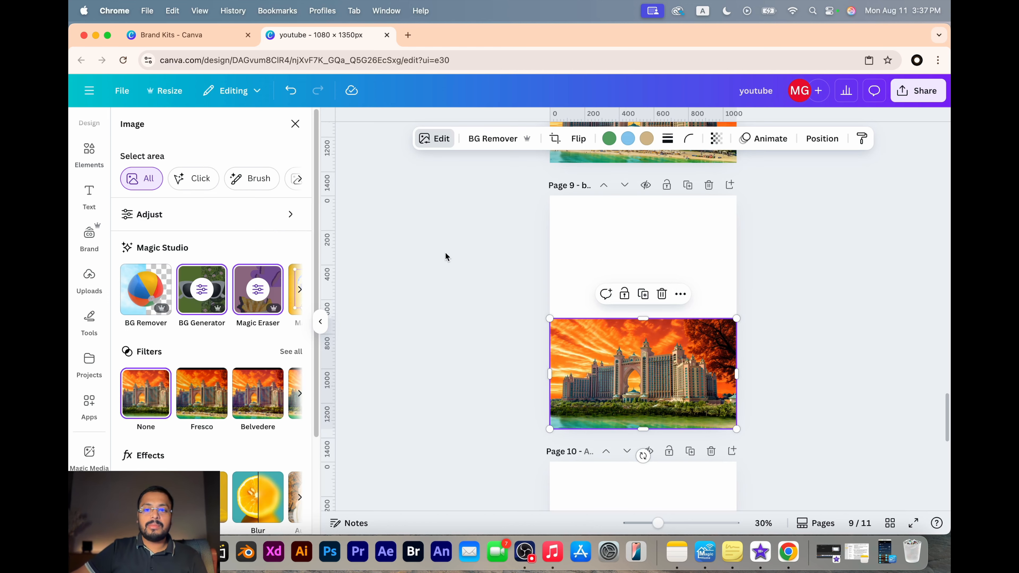
pyautogui.click(481, 343)
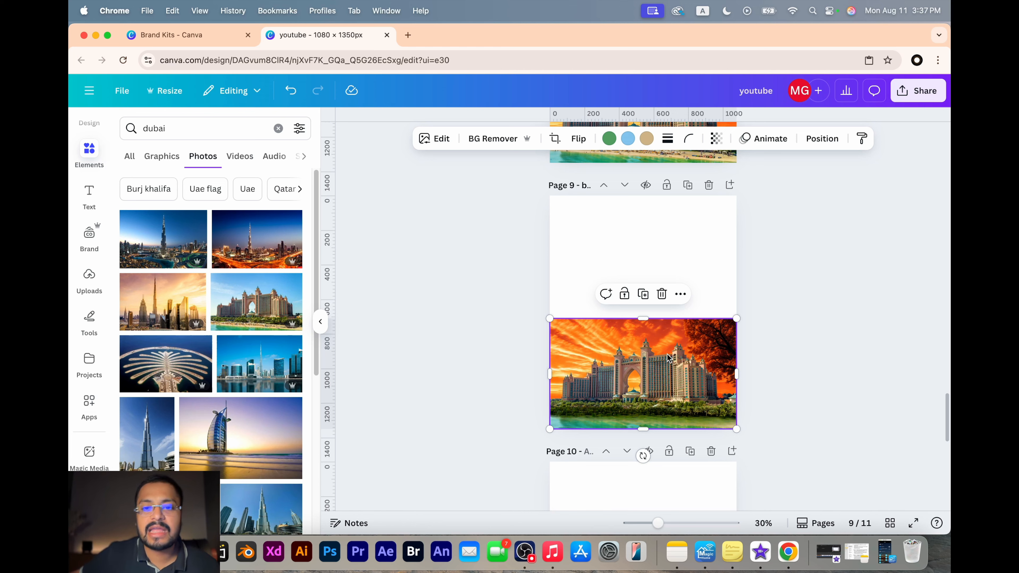
# - Duplicate page 10 with its Dubai graphics and select the palm, frame and DUBAI graphics on page 10
pyautogui.click(667, 477)
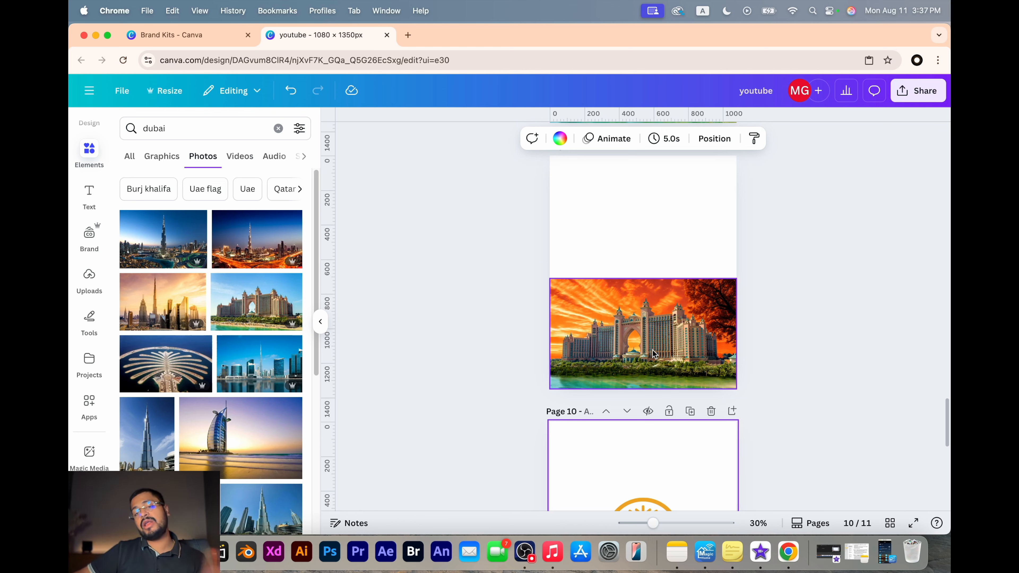
pyautogui.click(691, 411)
pyautogui.moveTo(574, 216); pyautogui.dragTo(674, 401)
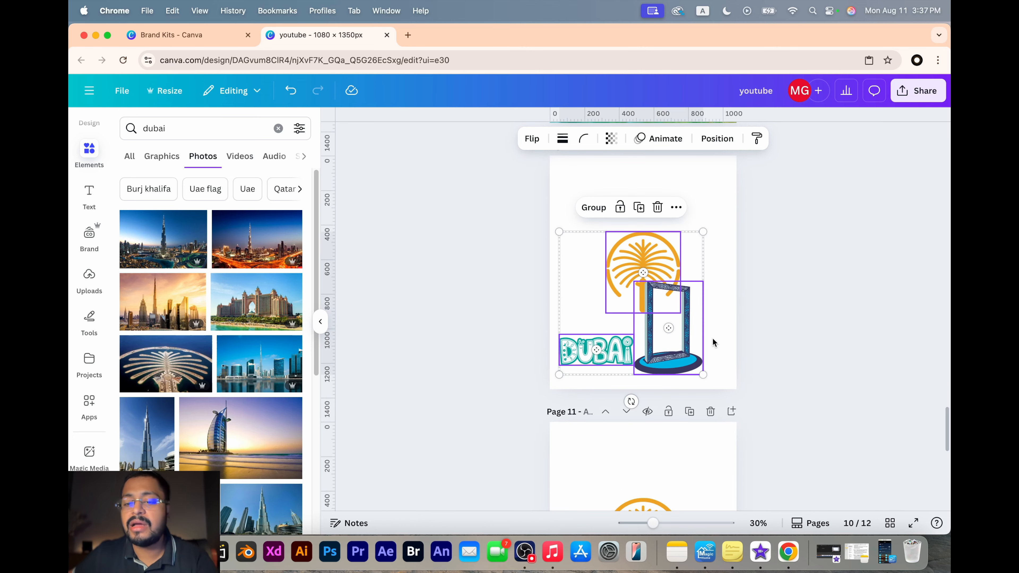
# - Duplicate page 8 with its orange-sky hotel photo that still has the sandy beach
pyautogui.scroll(15, 723, 313)
pyautogui.scroll(-1, 714, 257)
pyautogui.click(688, 220)
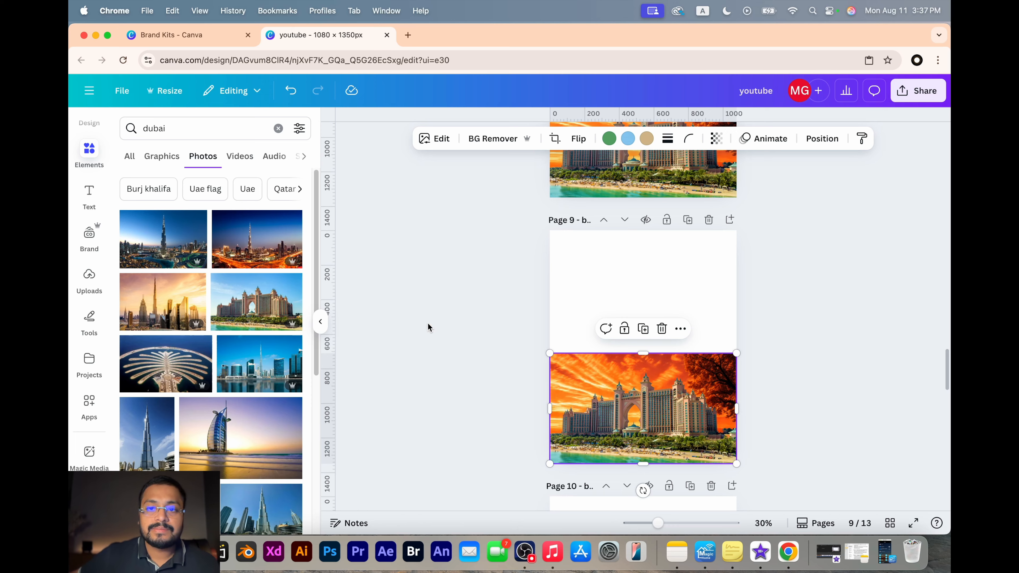
# - Compare the hotel photo versions on pages 7 to 10 and examine the waterfront on page 10 up close
pyautogui.scroll(15, 534, 313)
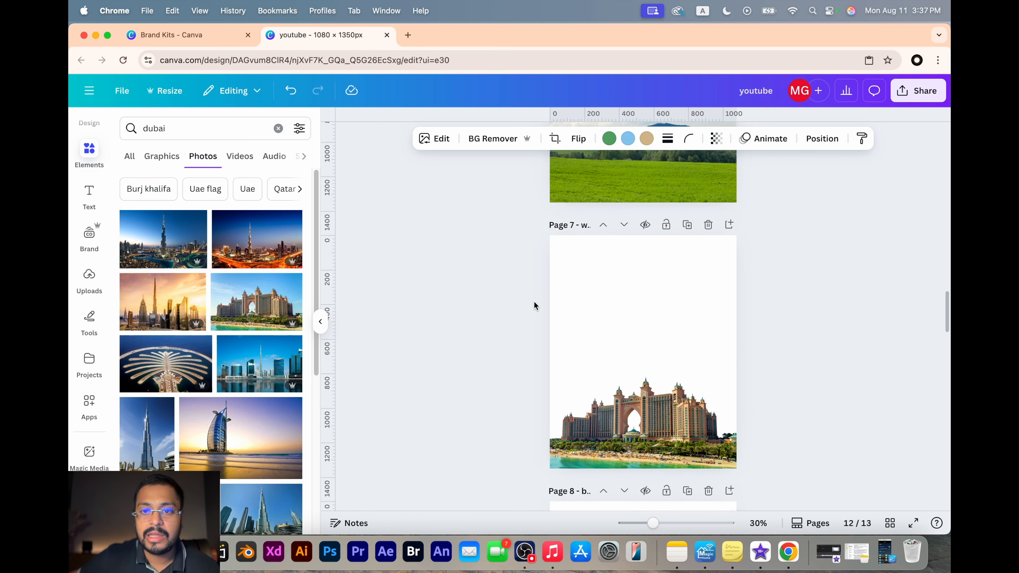
pyautogui.scroll(-15, 534, 306)
pyautogui.scroll(5, 534, 306)
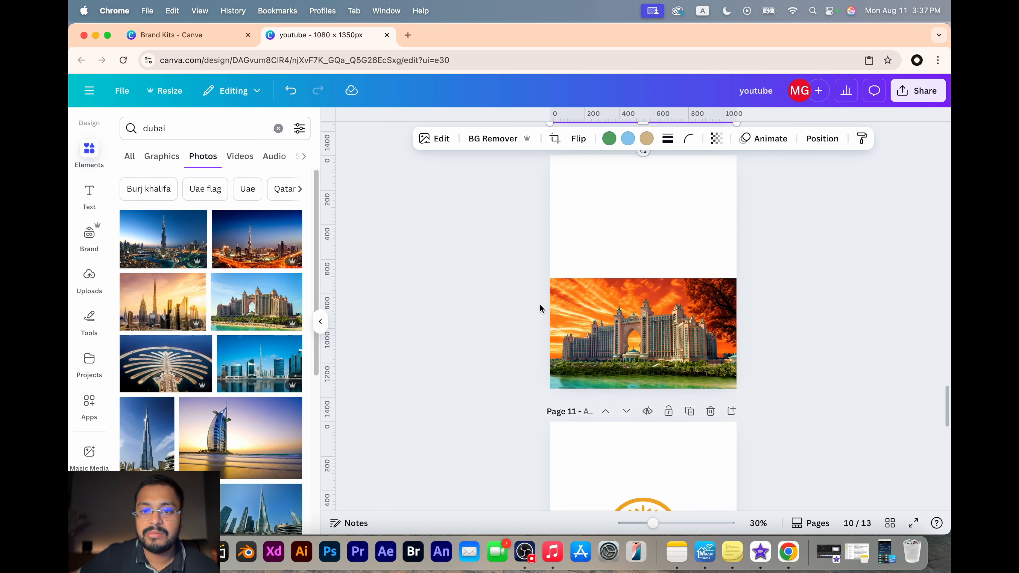
pyautogui.scroll(5, 541, 308)
pyautogui.scroll(-5, 546, 307)
pyautogui.scroll(2, 549, 308)
pyautogui.scroll(5, 688, 420)
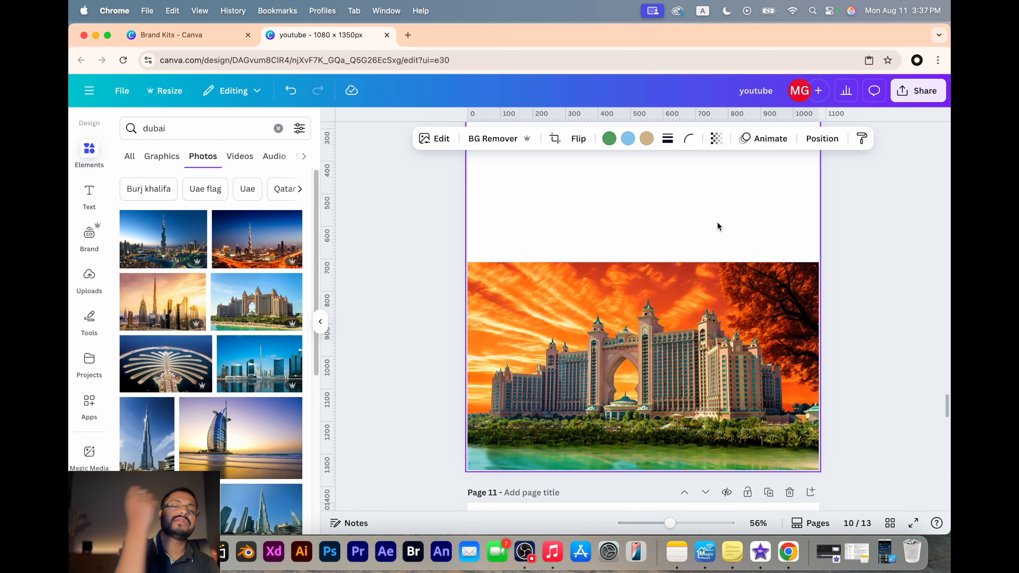
pyautogui.scroll(-5, 717, 225)
pyautogui.scroll(3, 712, 219)
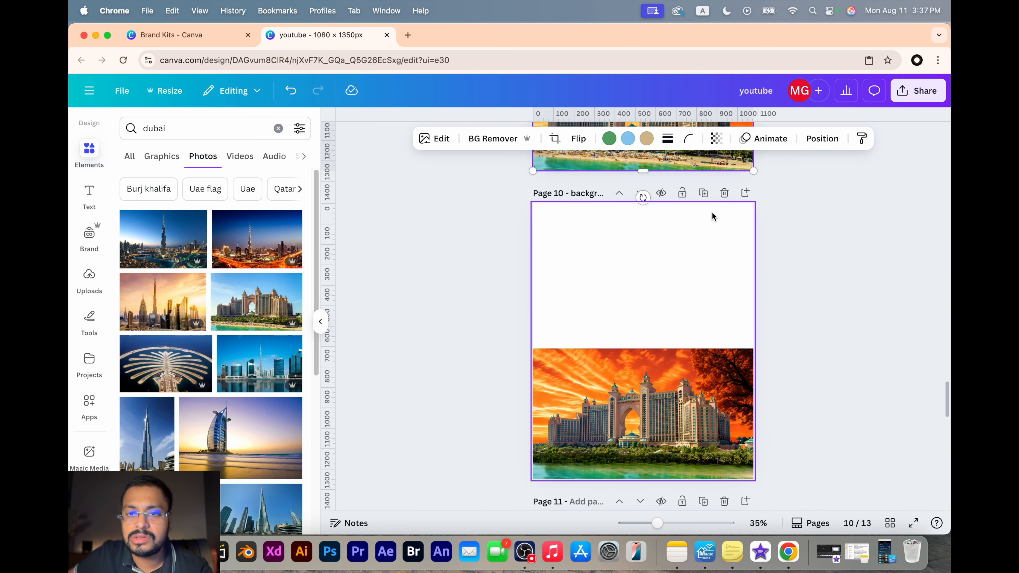
# - Try Magic Grab on the page 10 hotel photo
pyautogui.scroll(-1, 706, 431)
pyautogui.click(437, 141)
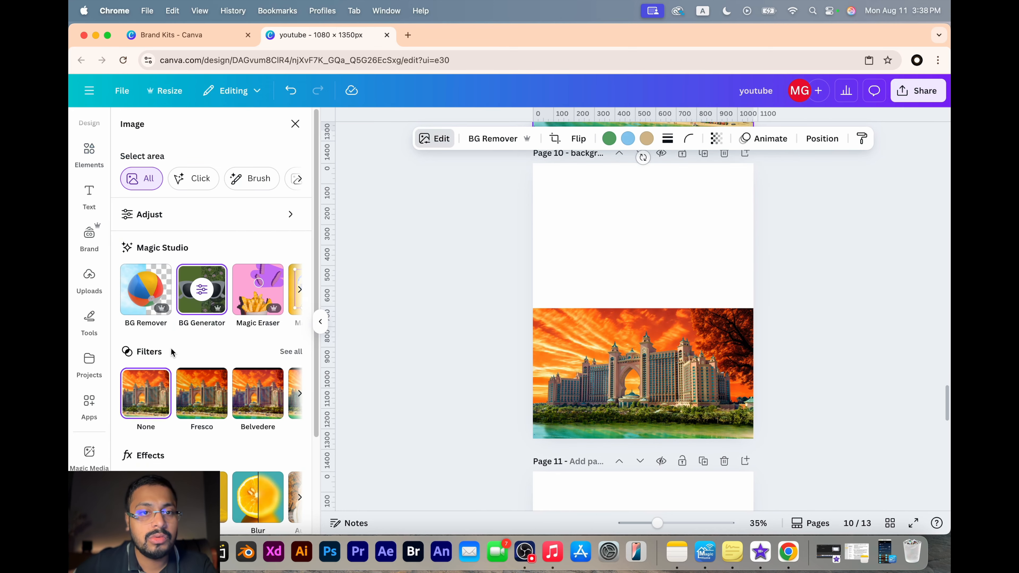
pyautogui.hscroll(3, 239, 308)
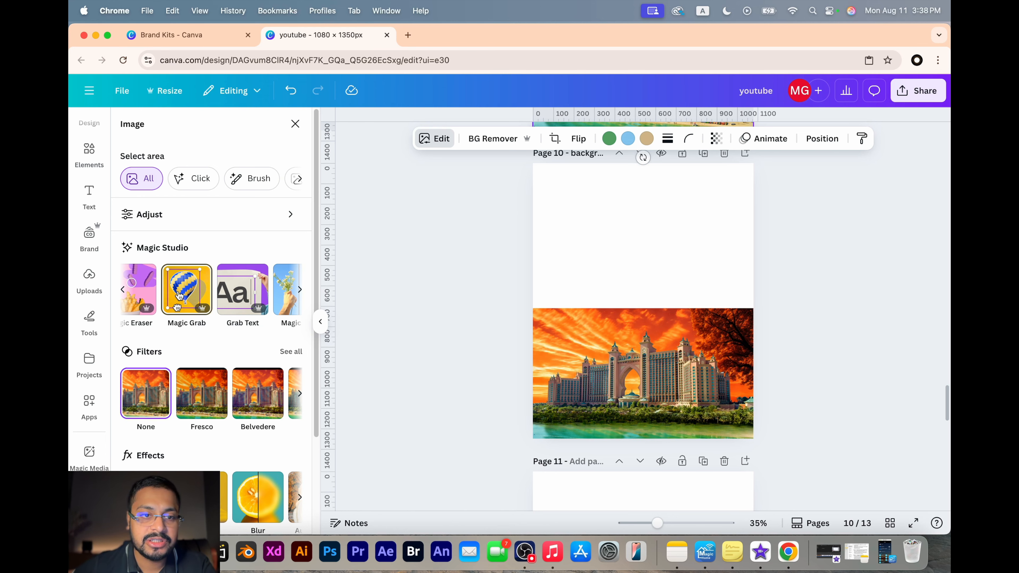
pyautogui.click(179, 296)
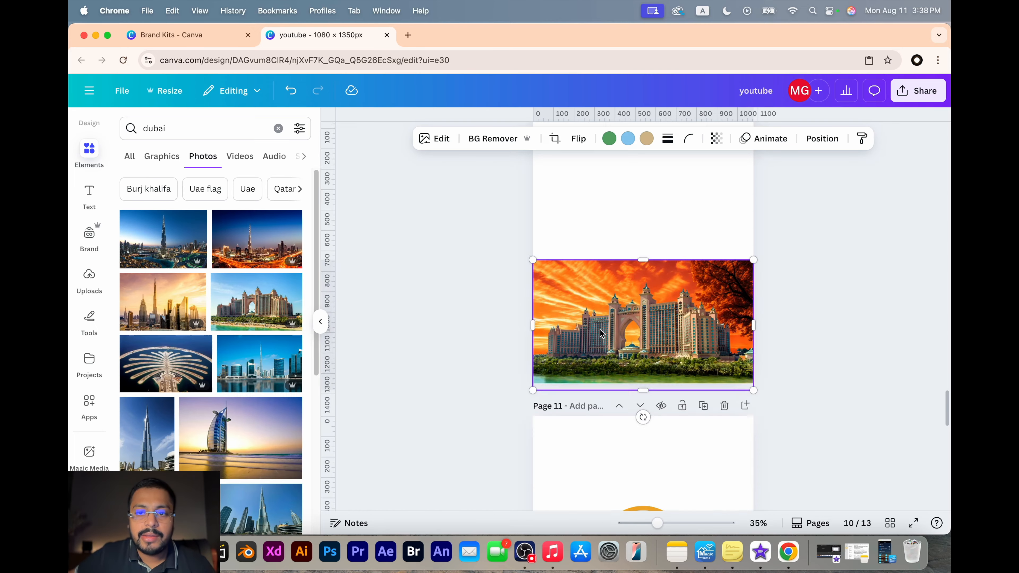
# - Delete the hotel photo from page 10
pyautogui.scroll(5, 662, 399)
pyautogui.scroll(-10, 661, 402)
pyautogui.scroll(6, 641, 282)
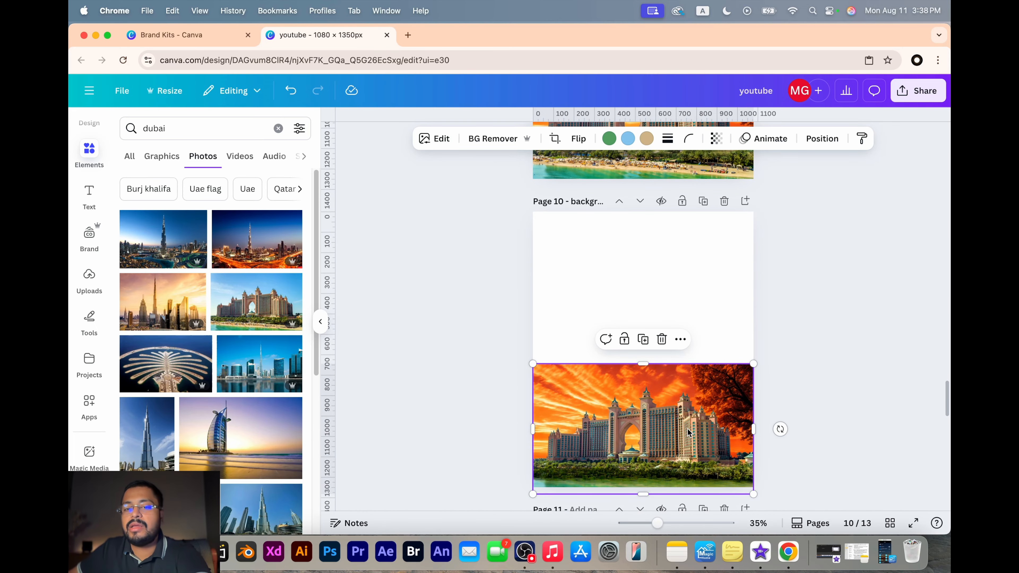
pyautogui.press('Delete')
# - Search the elements library for "cafe", limit the results to photos and browse them for a bright interior
pyautogui.click(278, 128)
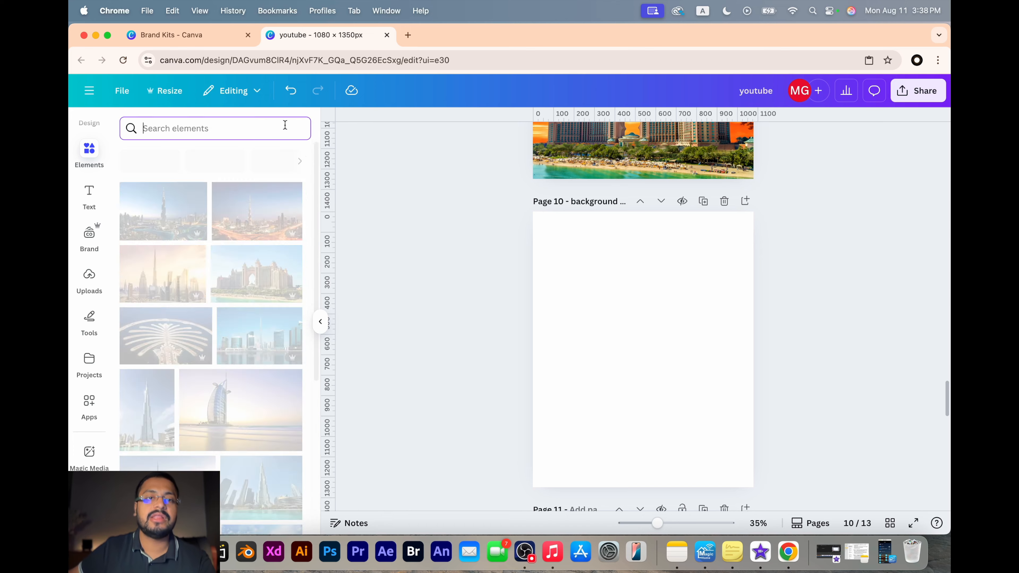
pyautogui.write('cafe')
pyautogui.press('Return')
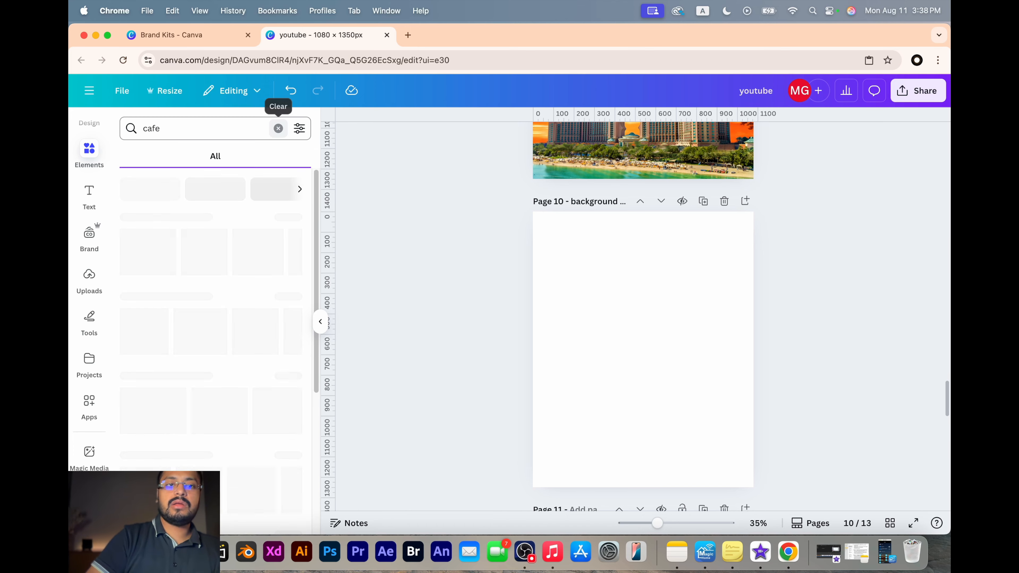
pyautogui.click(203, 165)
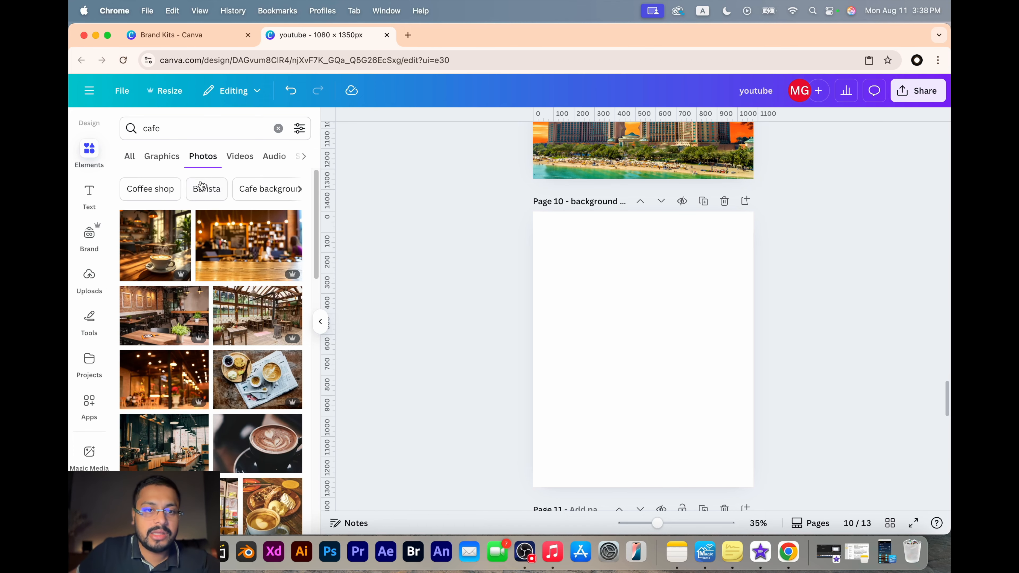
pyautogui.scroll(-2, 267, 375)
pyautogui.scroll(-5, 267, 375)
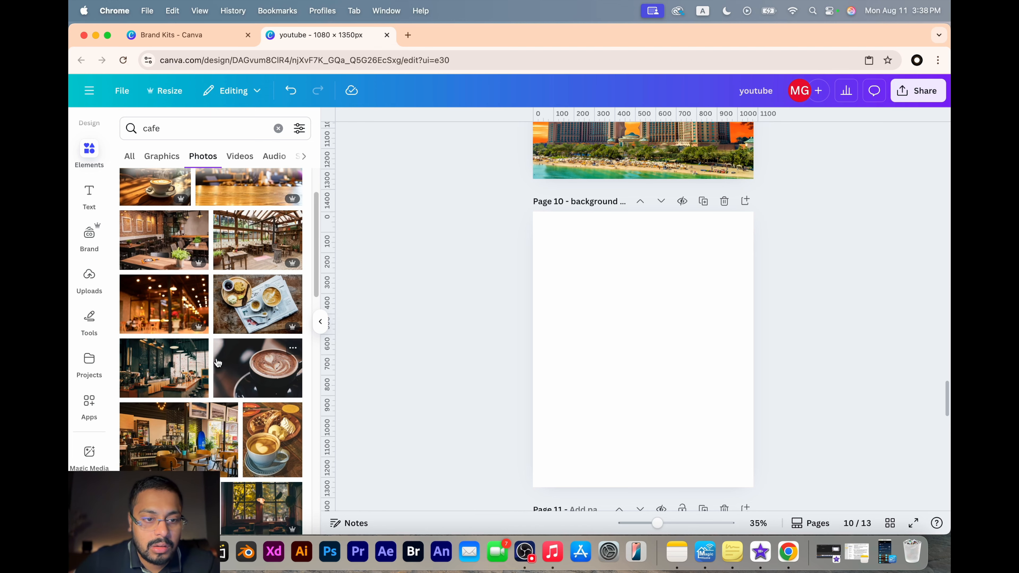
pyautogui.scroll(-4, 230, 374)
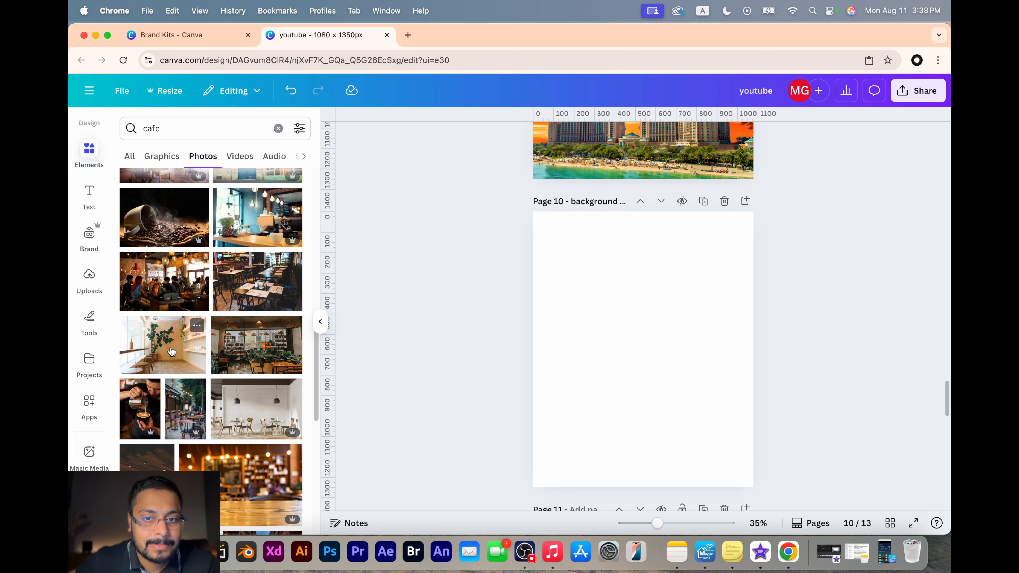
# - Add the cafe photo with the leafy plant and wooden stools to page 10 and enlarge it to cover the page
pyautogui.click(172, 352)
pyautogui.moveTo(746, 428); pyautogui.dragTo(828, 535)
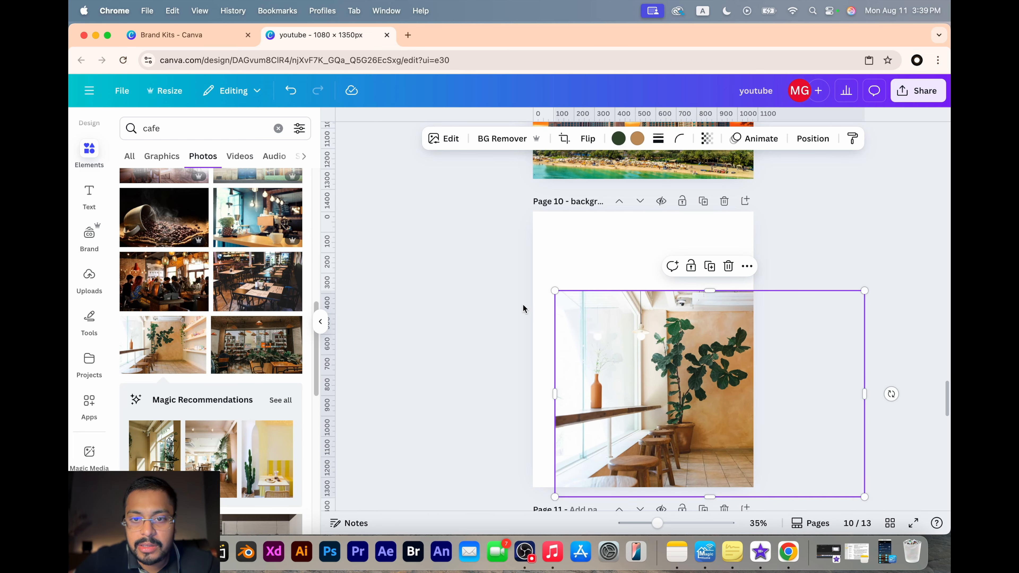
pyautogui.moveTo(555, 290); pyautogui.dragTo(671, 286)
# - Grab the orange vase with its dried flowers from the page 10 cafe photo using Magic Grab
pyautogui.click(444, 138)
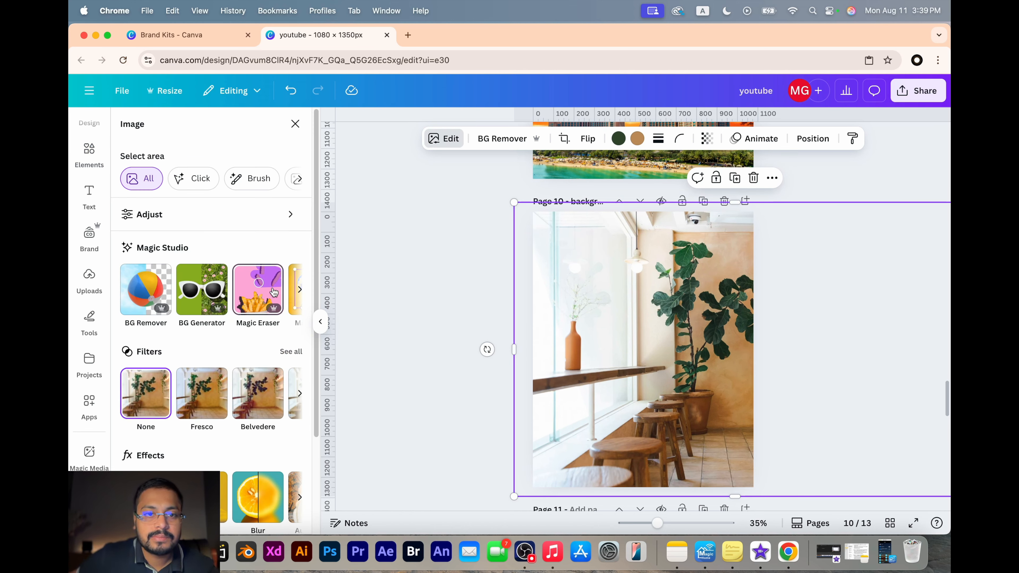
pyautogui.hscroll(3, 274, 292)
pyautogui.hscroll(2, 274, 292)
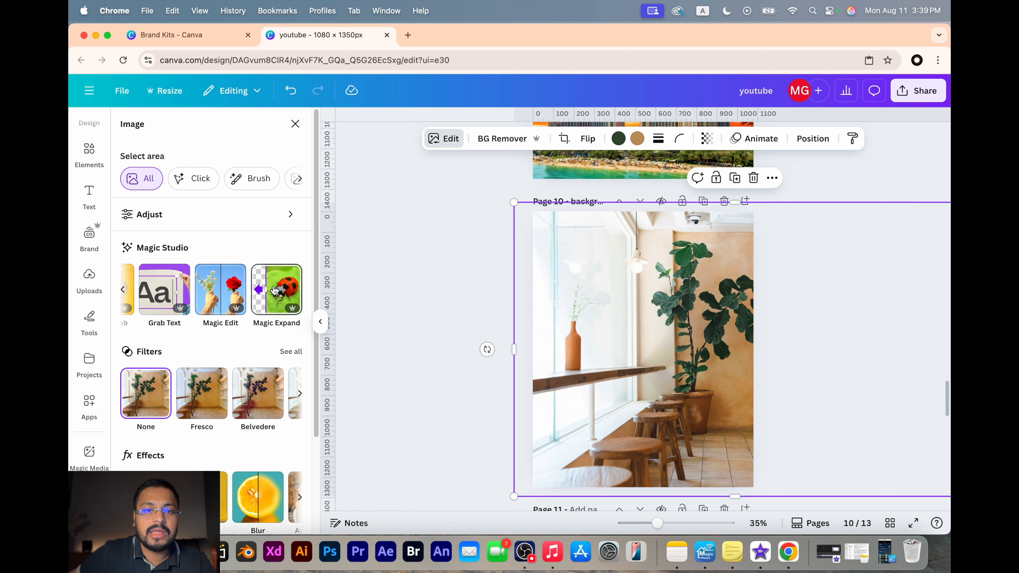
pyautogui.hscroll(-3, 274, 290)
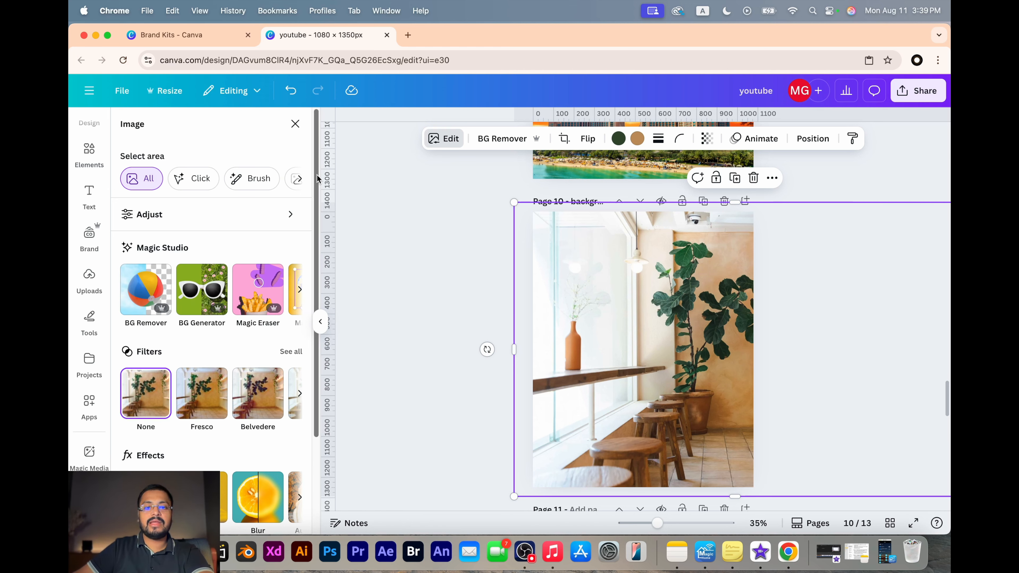
pyautogui.hscroll(3, 232, 296)
pyautogui.hscroll(-3, 291, 290)
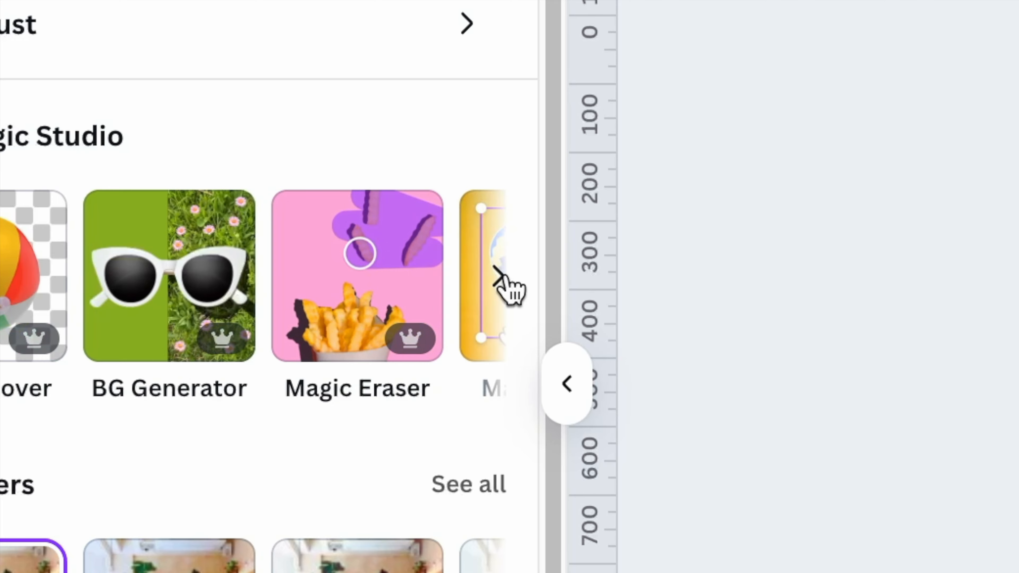
pyautogui.click(497, 280)
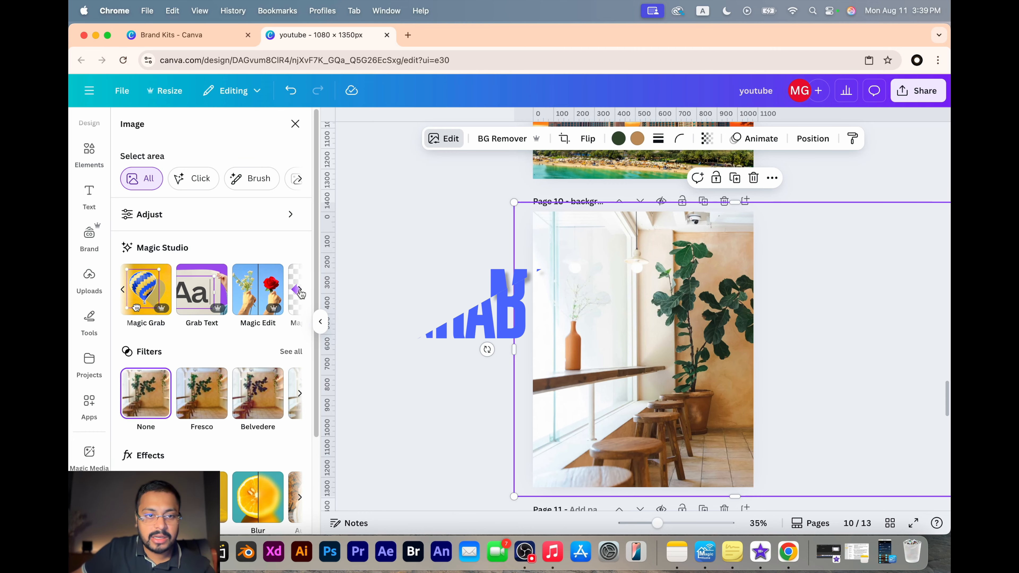
pyautogui.click(146, 292)
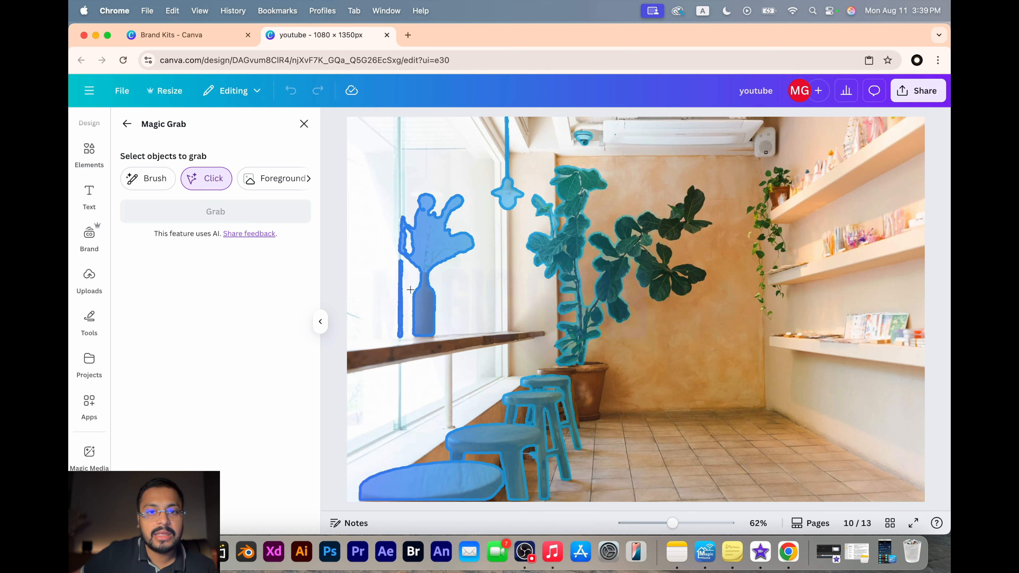
pyautogui.click(423, 262)
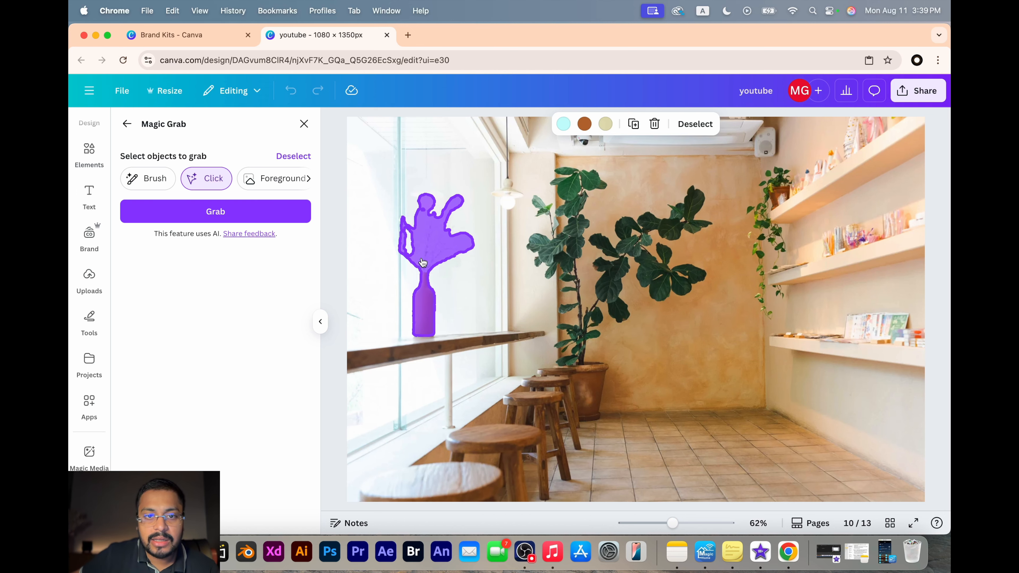
pyautogui.click(282, 216)
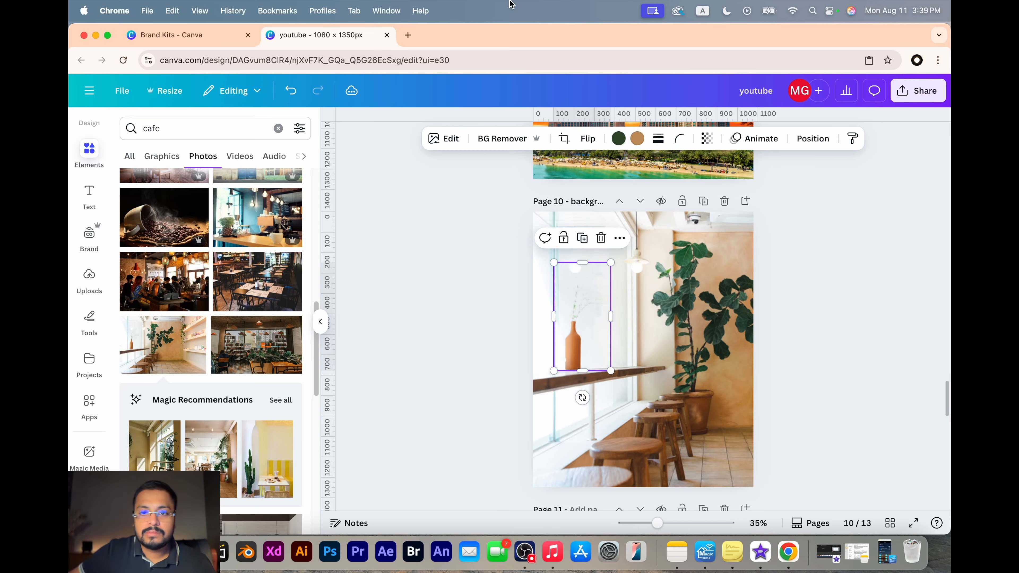
# - Move the grabbed vase onto the tiled floor below the plant pot and scale it down
pyautogui.moveTo(577, 347); pyautogui.dragTo(727, 455)
pyautogui.moveTo(757, 372); pyautogui.dragTo(741, 407)
pyautogui.moveTo(734, 451); pyautogui.dragTo(737, 460)
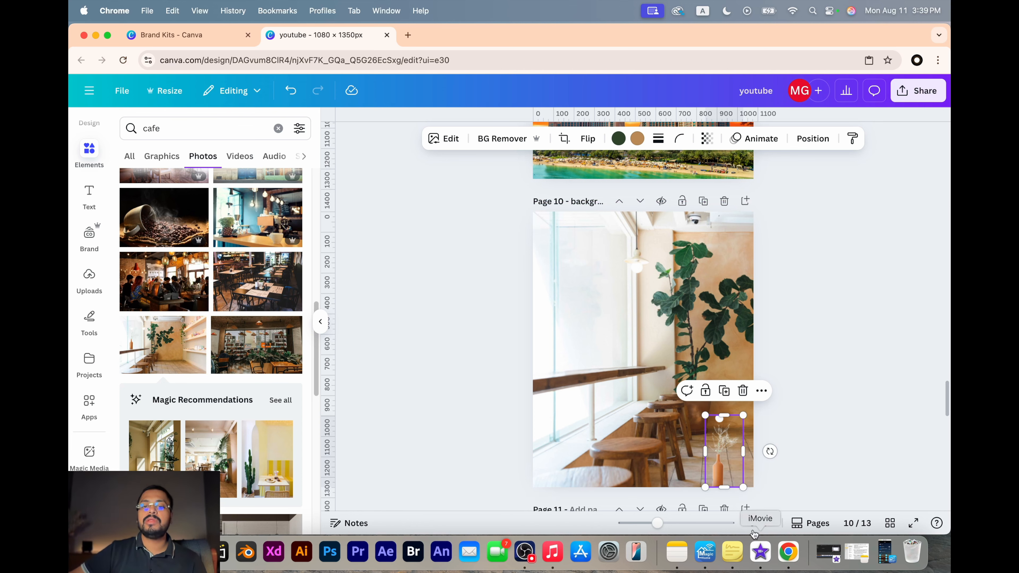
# - Enlarge the grabbed vase and place it on the wooden stool in the cafe photo
pyautogui.moveTo(739, 466); pyautogui.dragTo(650, 429)
pyautogui.moveTo(658, 376); pyautogui.dragTo(677, 342)
pyautogui.moveTo(657, 402); pyautogui.dragTo(651, 402)
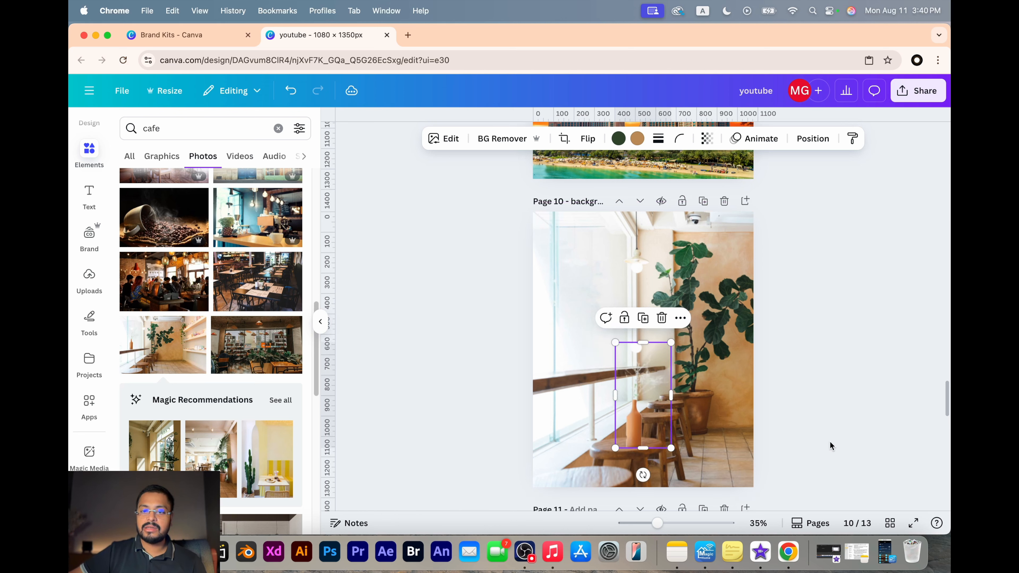
pyautogui.click(831, 446)
pyautogui.click(656, 403)
pyautogui.moveTo(655, 404); pyautogui.dragTo(646, 409)
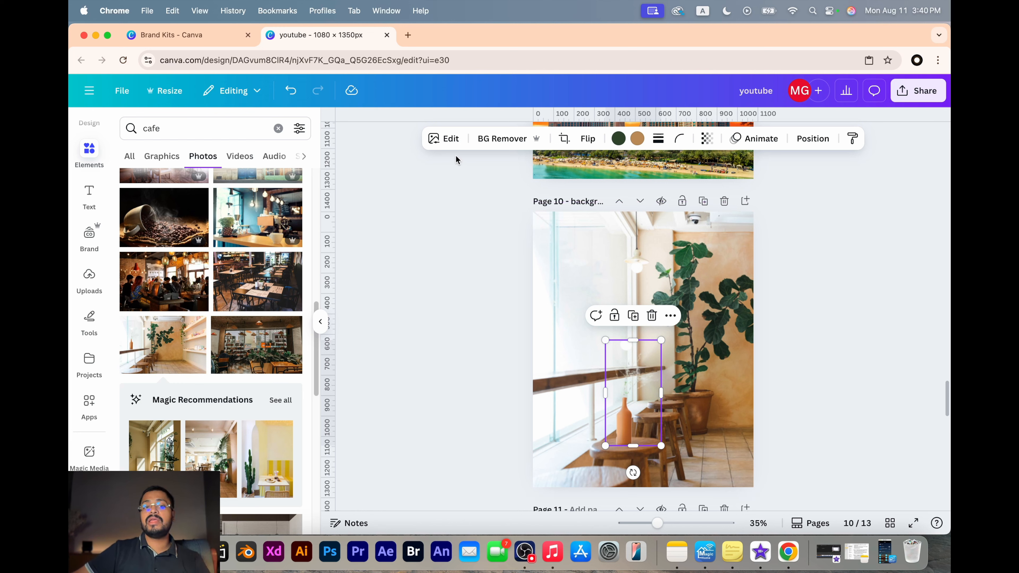
# - Move the vase from the stool back to the tiled floor in front of the plant pot
pyautogui.moveTo(628, 420); pyautogui.dragTo(721, 459)
pyautogui.click(503, 333)
pyautogui.click(581, 348)
pyautogui.click(804, 413)
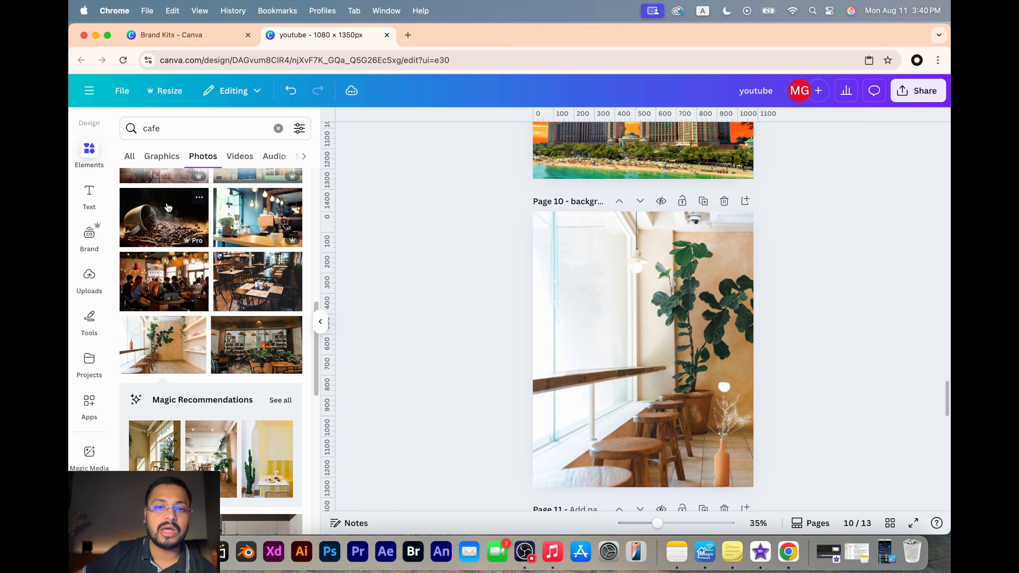
pyautogui.click(526, 278)
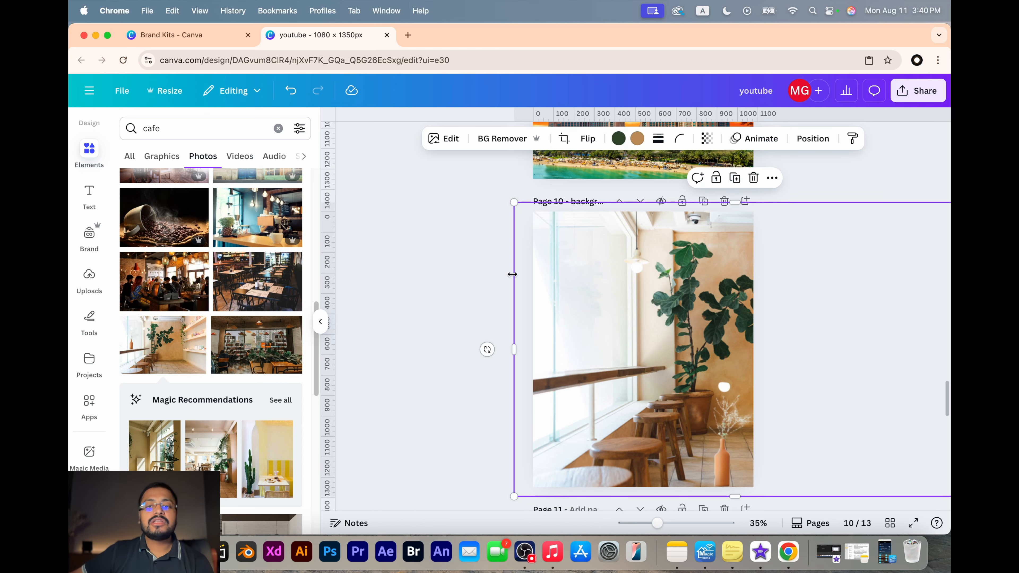
# - Delete the palm emblem, the Dubai lettering and the Dubai Frame graphic from page 11
pyautogui.scroll(-10, 628, 269)
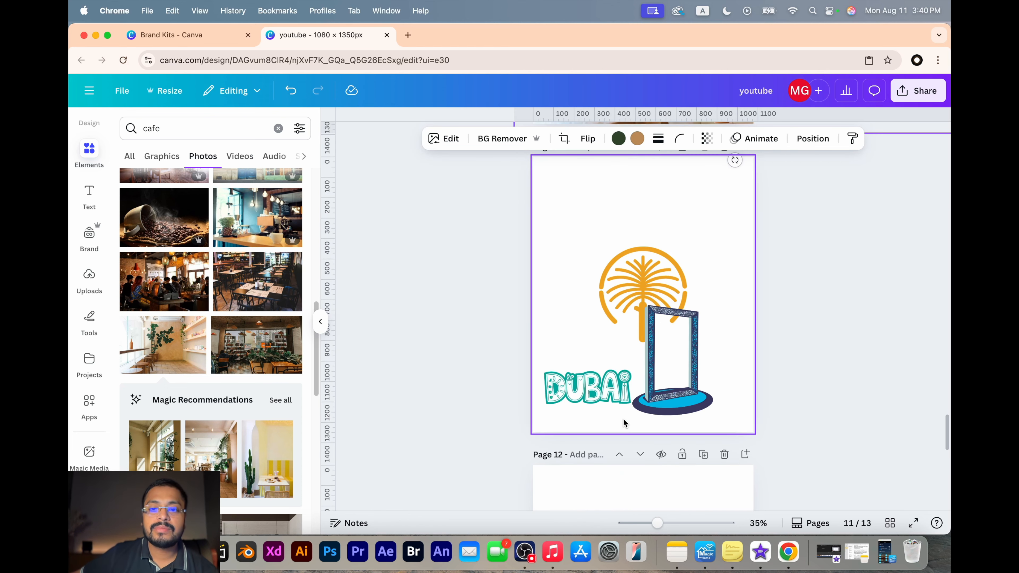
pyautogui.scroll(2, 459, 276)
pyautogui.moveTo(506, 326); pyautogui.dragTo(723, 508)
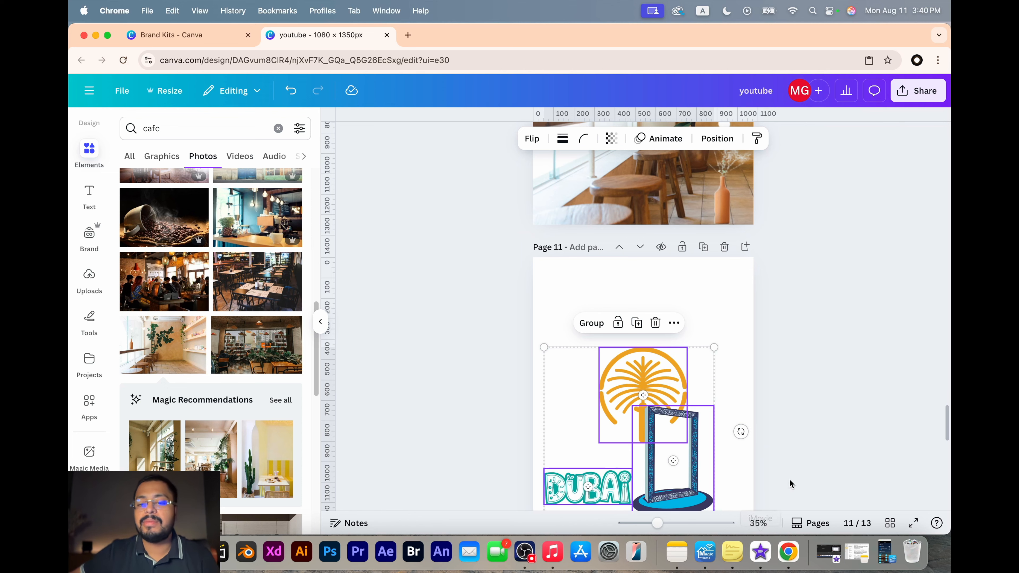
pyautogui.press('Delete')
pyautogui.scroll(-5, 786, 401)
pyautogui.scroll(4, 785, 403)
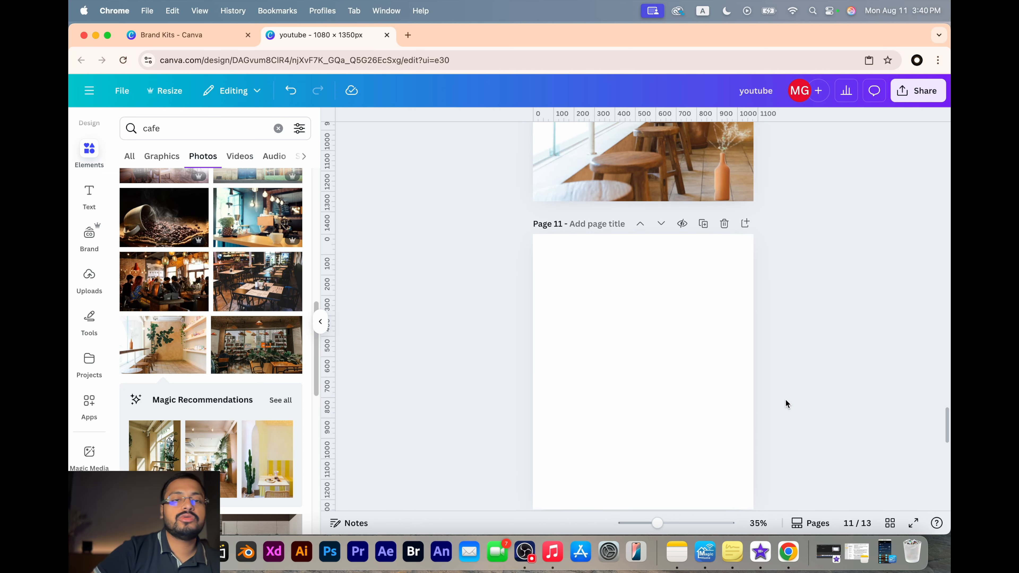
# - Browse the Magic Studio tools available for the page 10 cafe photo as far as Grab Text
pyautogui.scroll(5, 440, 267)
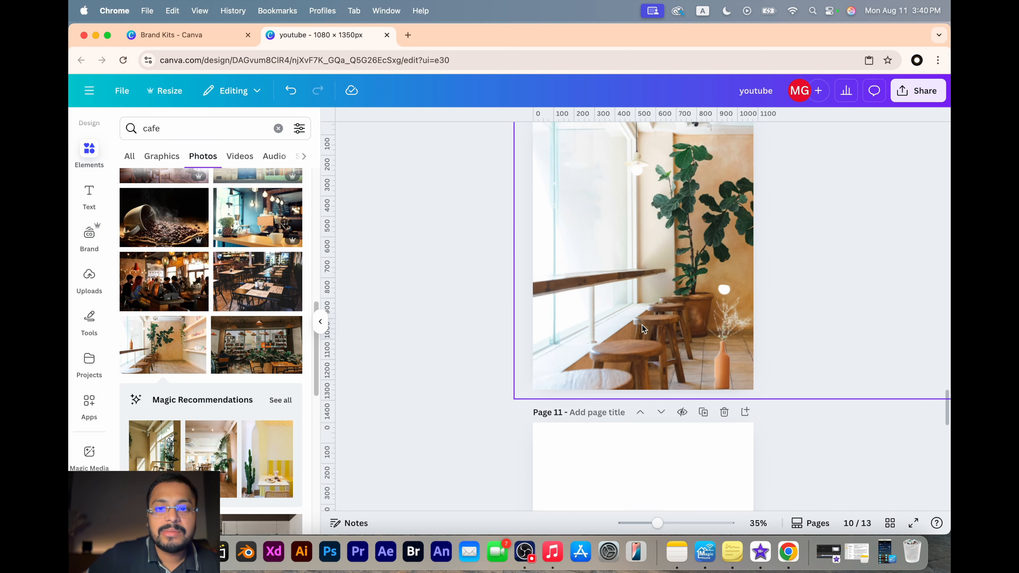
pyautogui.click(644, 304)
pyautogui.click(447, 140)
pyautogui.click(297, 290)
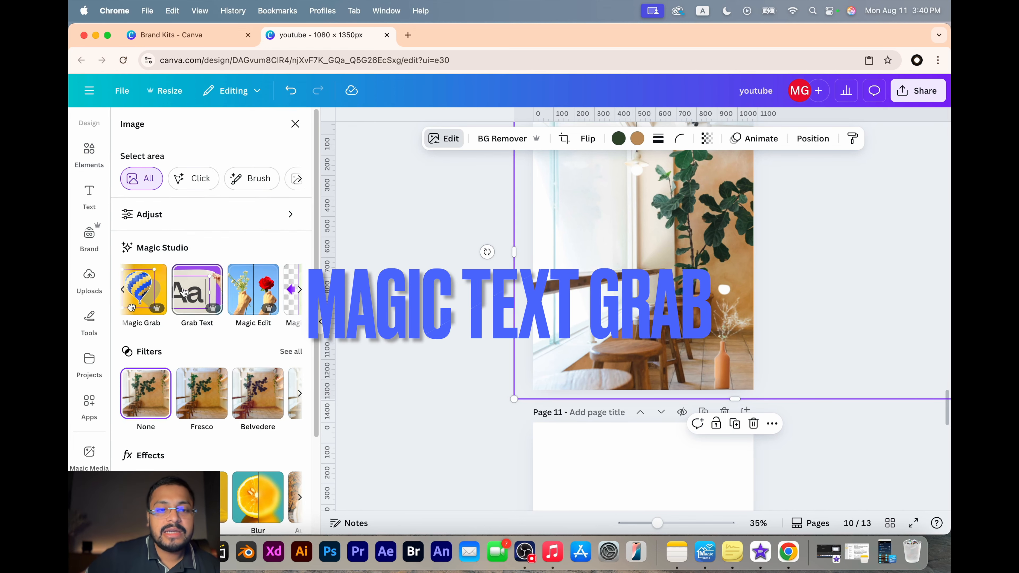
pyautogui.scroll(-1, 566, 332)
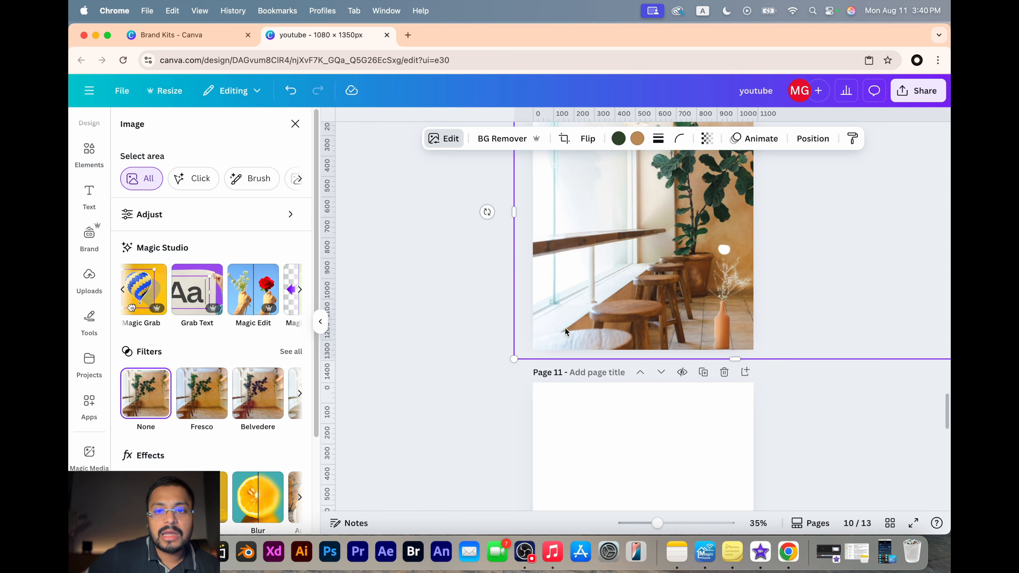
# - Search the elements library for "book" and limit the results to photos
pyautogui.scroll(-5, 564, 328)
pyautogui.click(89, 153)
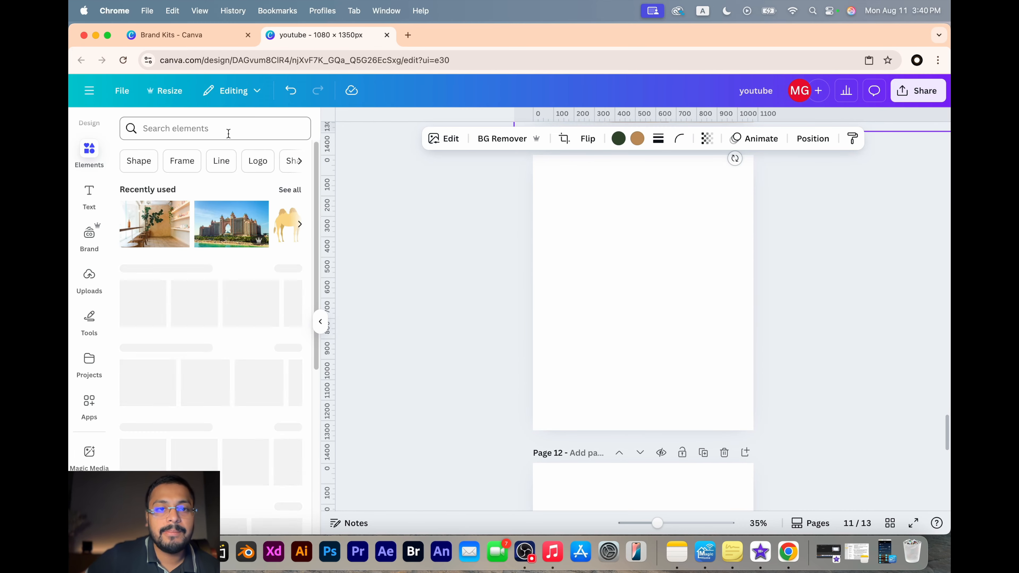
pyautogui.click(228, 134)
pyautogui.write('book')
pyautogui.press('Return')
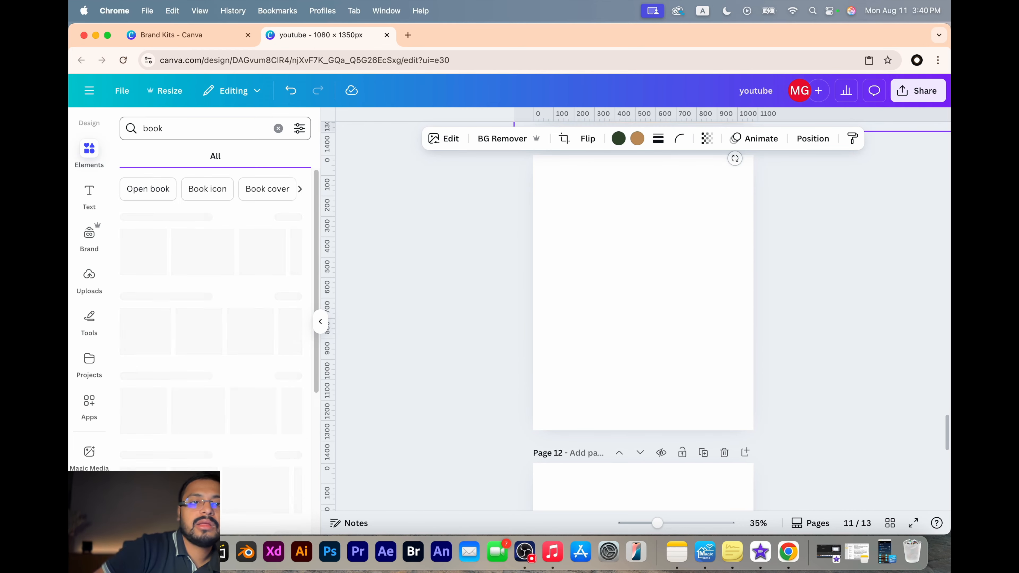
pyautogui.click(203, 156)
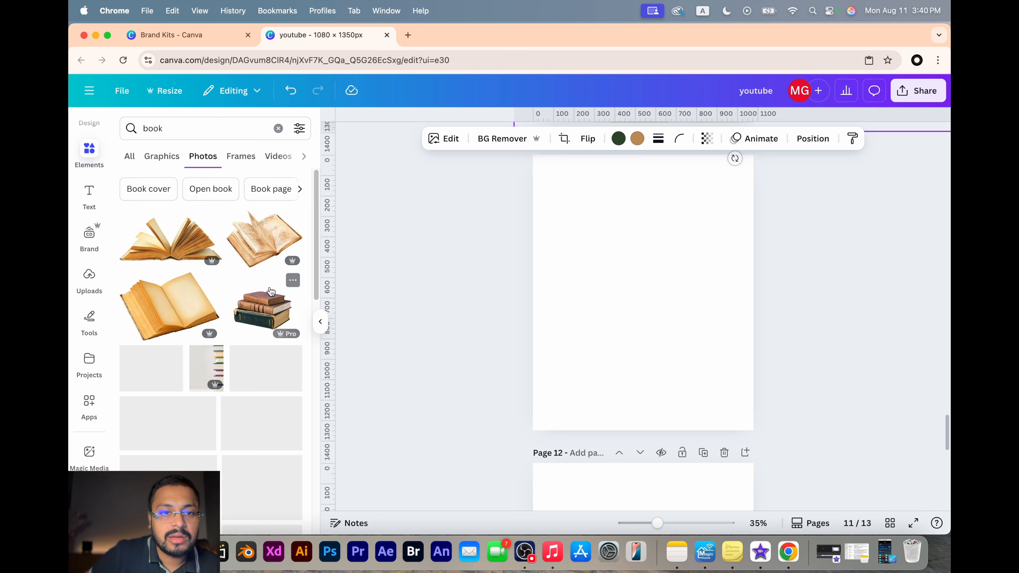
# - Add the photo of two open books on a pale blue background to page 11
pyautogui.scroll(-10, 271, 292)
pyautogui.scroll(-8, 257, 345)
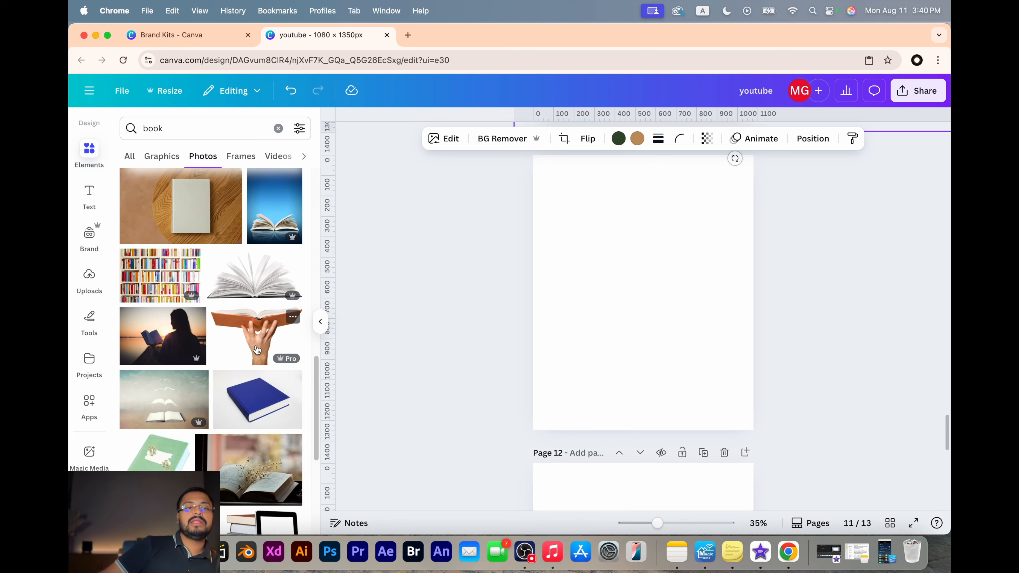
pyautogui.scroll(-10, 257, 349)
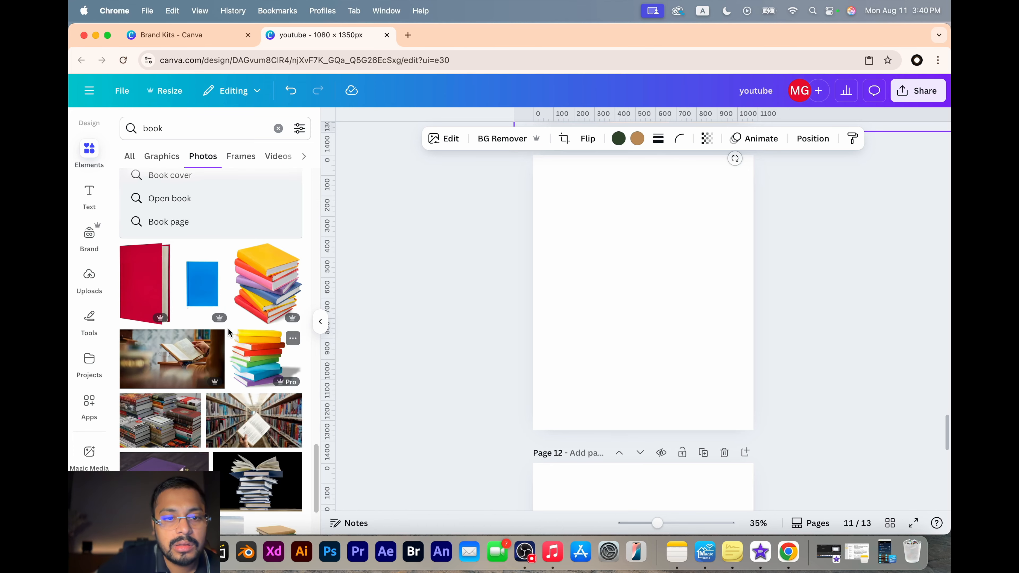
pyautogui.scroll(-10, 228, 329)
pyautogui.scroll(-12, 231, 363)
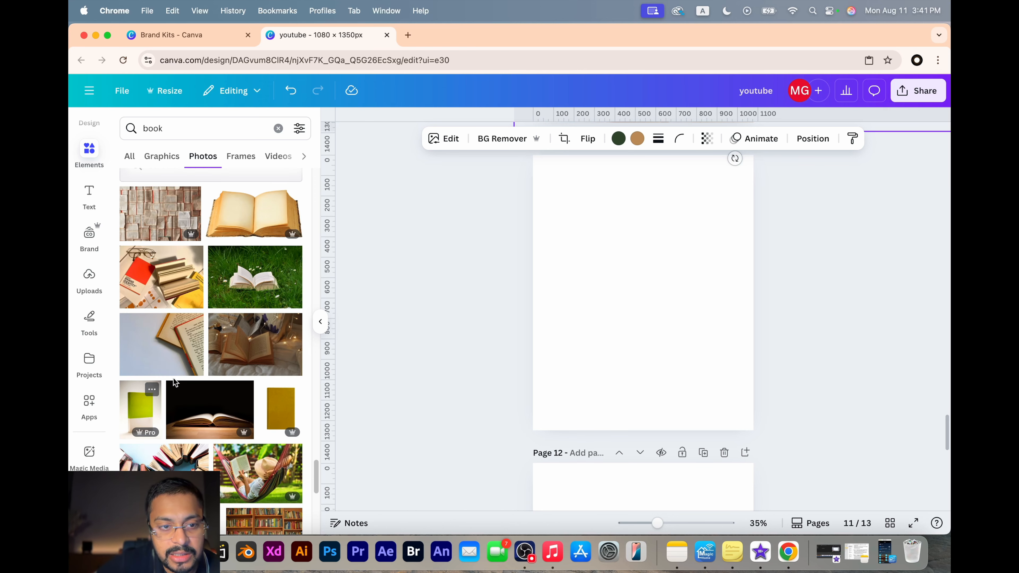
pyautogui.scroll(-10, 170, 348)
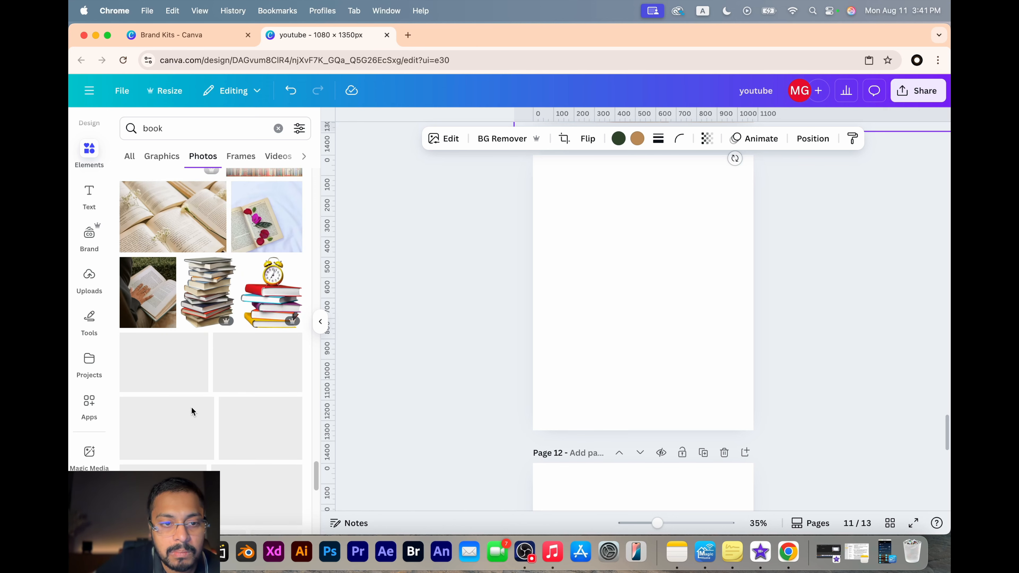
pyautogui.click(186, 375)
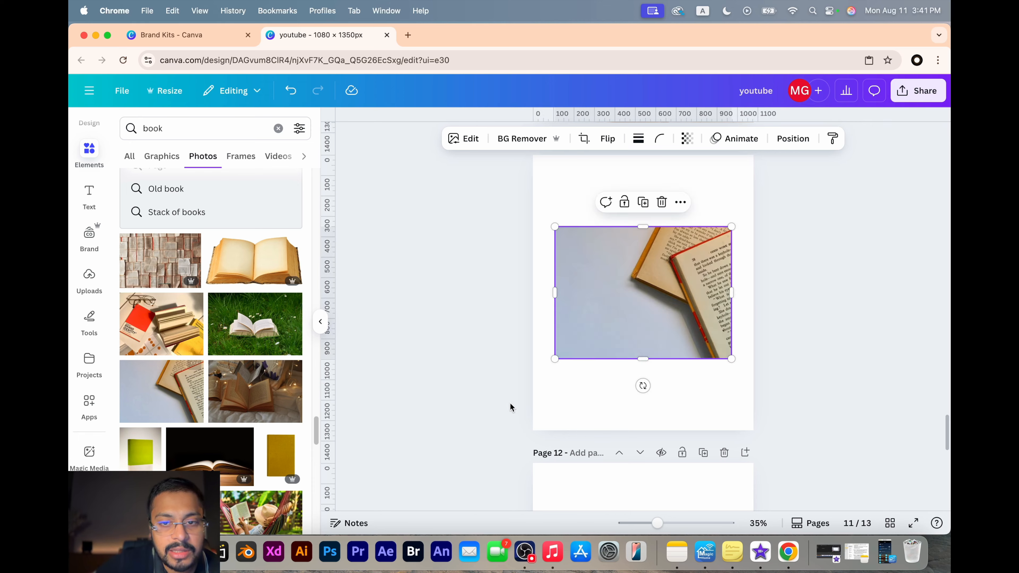
# - Enlarge and position the book photo so that it covers all of page 11
pyautogui.moveTo(552, 363); pyautogui.dragTo(420, 460)
pyautogui.scroll(2, 694, 344)
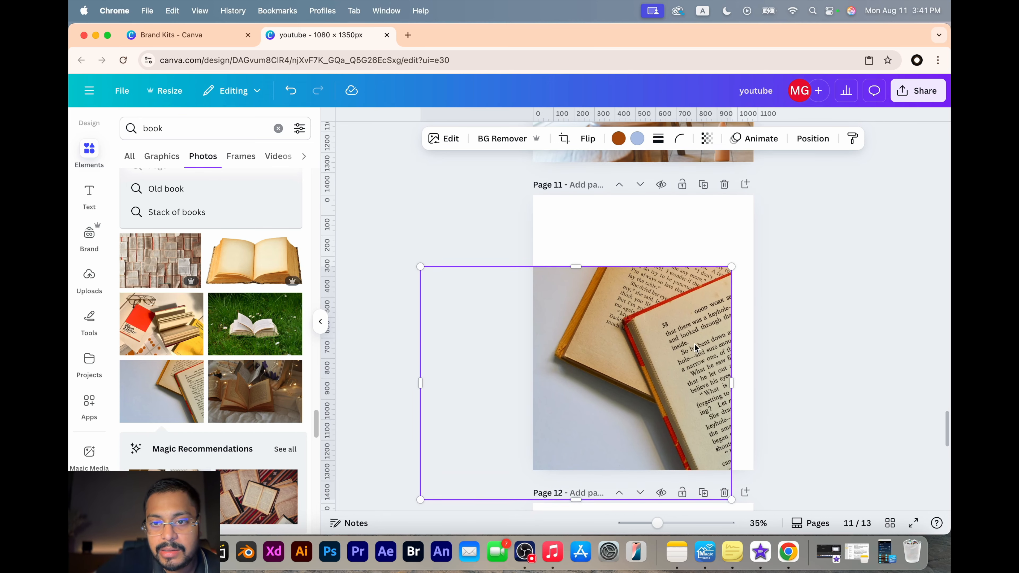
pyautogui.moveTo(731, 268); pyautogui.dragTo(669, 277)
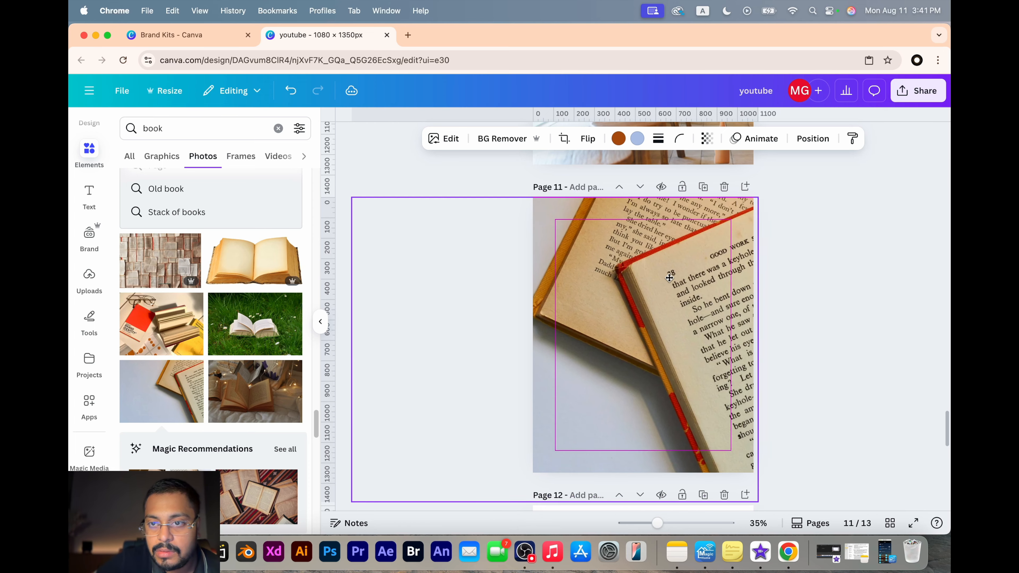
# - Use Grab Text to extract the two upper paragraphs, from "that there was a keyhole" to "believe his eyes", from the front book
pyautogui.click(444, 139)
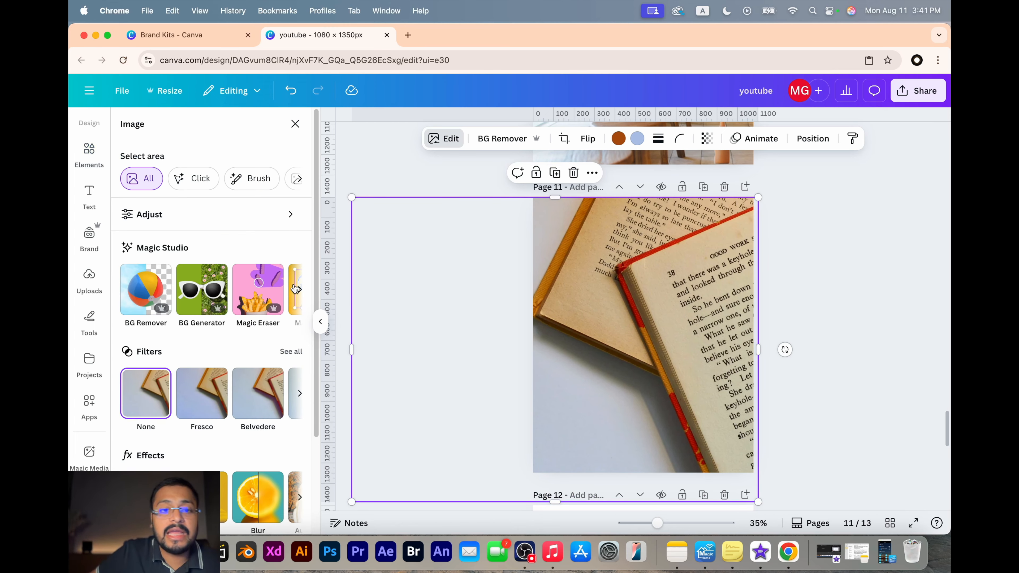
pyautogui.click(297, 291)
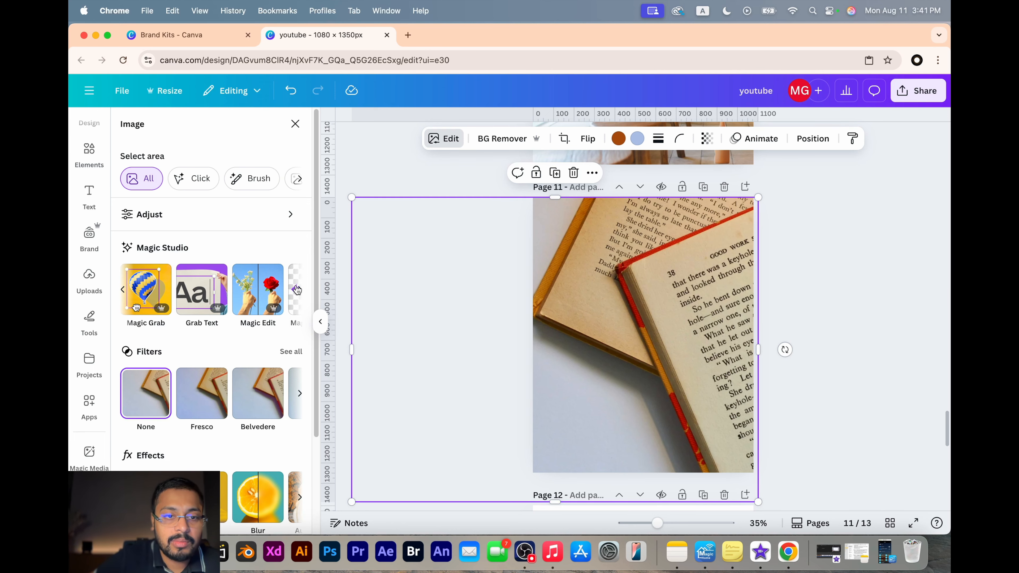
pyautogui.click(185, 295)
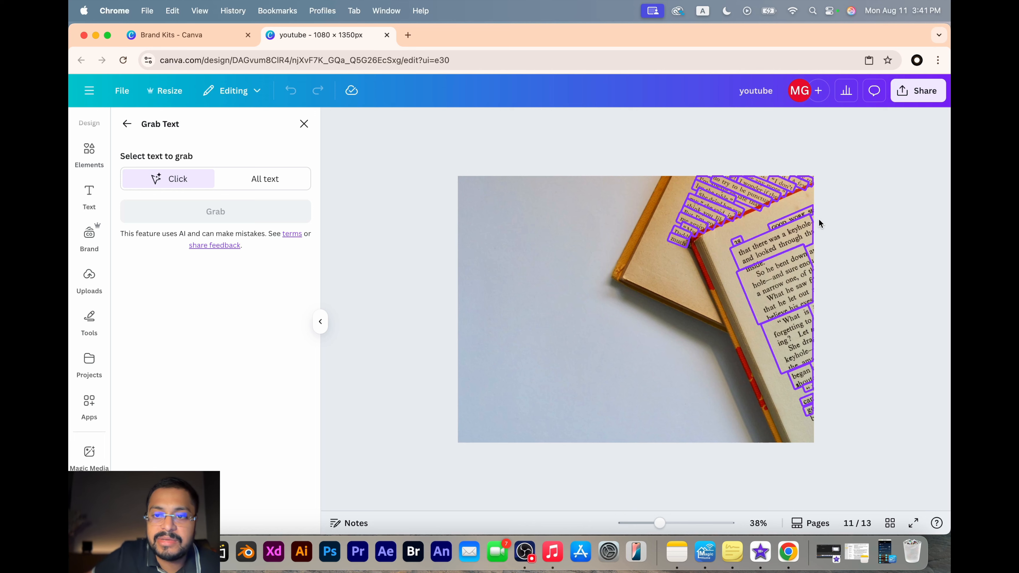
pyautogui.click(767, 253)
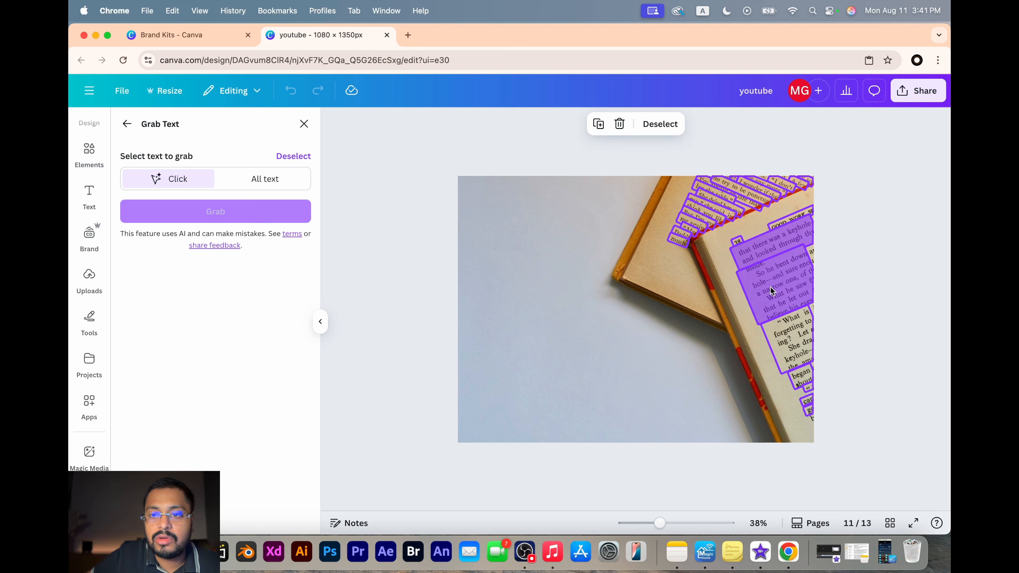
pyautogui.click(172, 215)
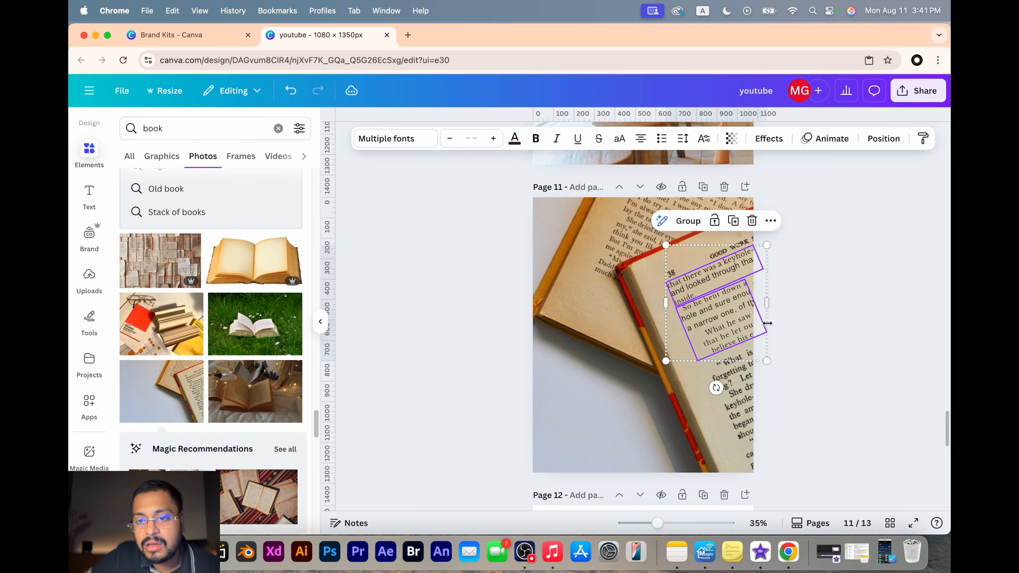
# - Move the two grabbed text blocks onto the blank blue area below the books, rotate them to horizontal and scale them to fit
pyautogui.moveTo(742, 328); pyautogui.dragTo(613, 441)
pyautogui.moveTo(584, 491); pyautogui.dragTo(552, 493)
pyautogui.moveTo(652, 381); pyautogui.dragTo(776, 320)
pyautogui.moveTo(689, 353); pyautogui.dragTo(666, 323)
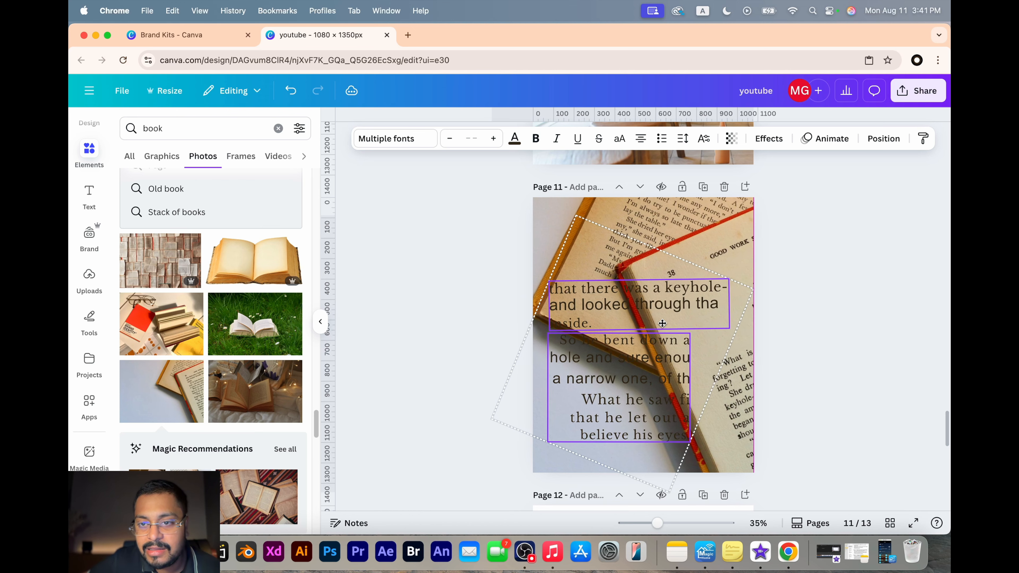
pyautogui.moveTo(575, 217); pyautogui.dragTo(618, 338)
pyautogui.moveTo(616, 395); pyautogui.dragTo(563, 399)
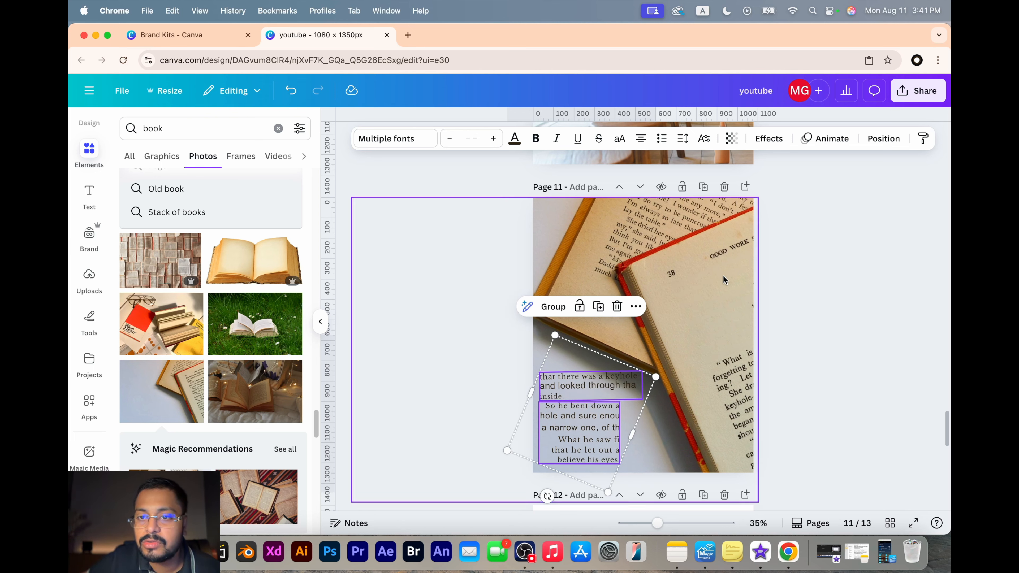
# - Try enlarging the two grabbed text blocks across the book photo, and undo the enlargement
pyautogui.moveTo(555, 335); pyautogui.dragTo(631, 305)
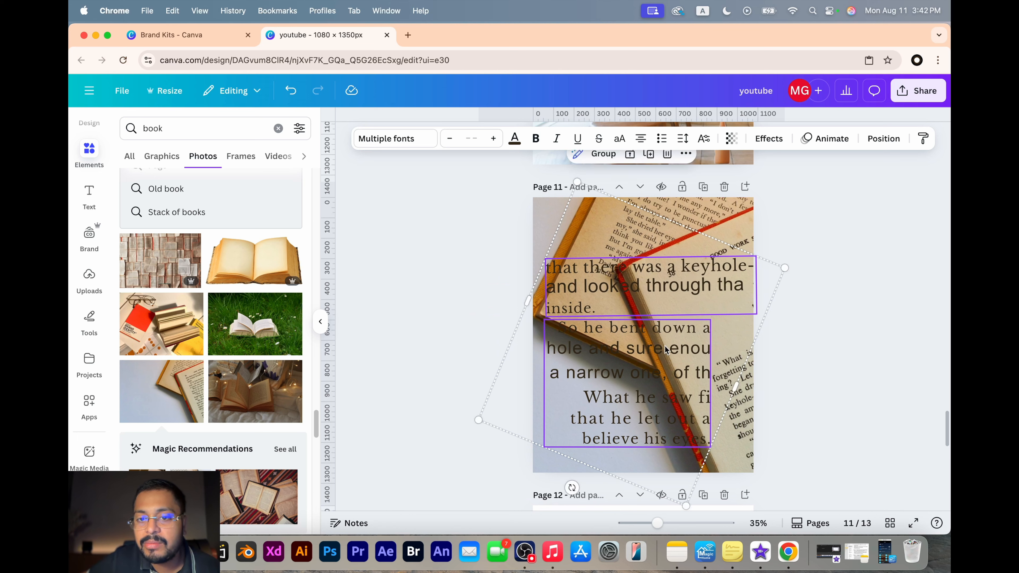
pyautogui.click(803, 401)
pyautogui.click(670, 385)
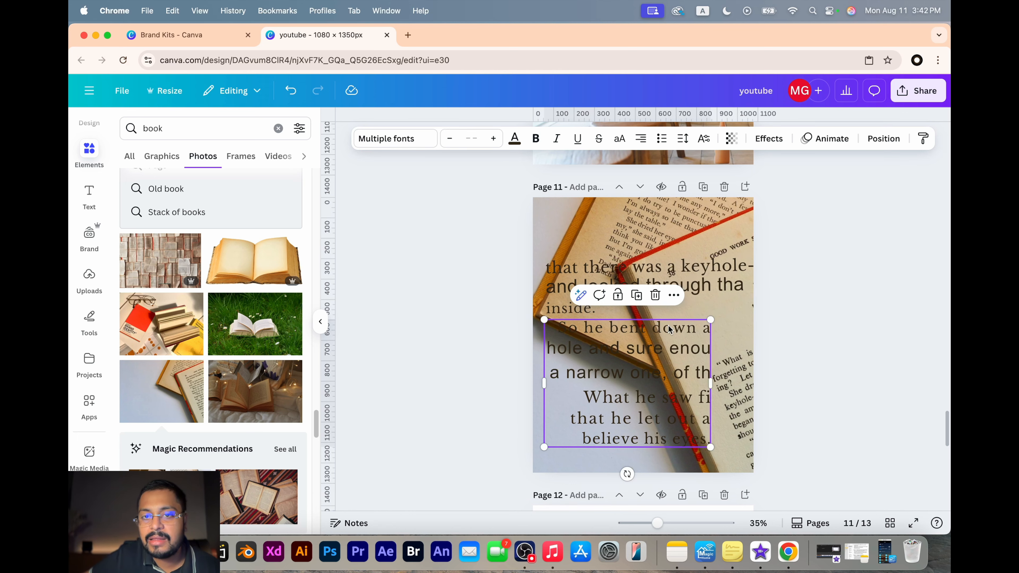
pyautogui.press('super+z')
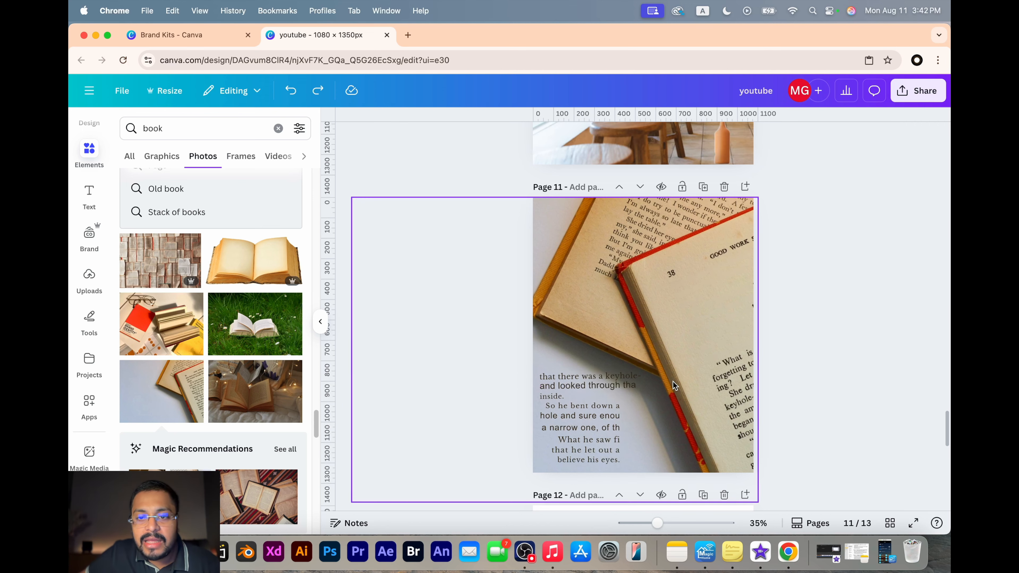
pyautogui.click(569, 259)
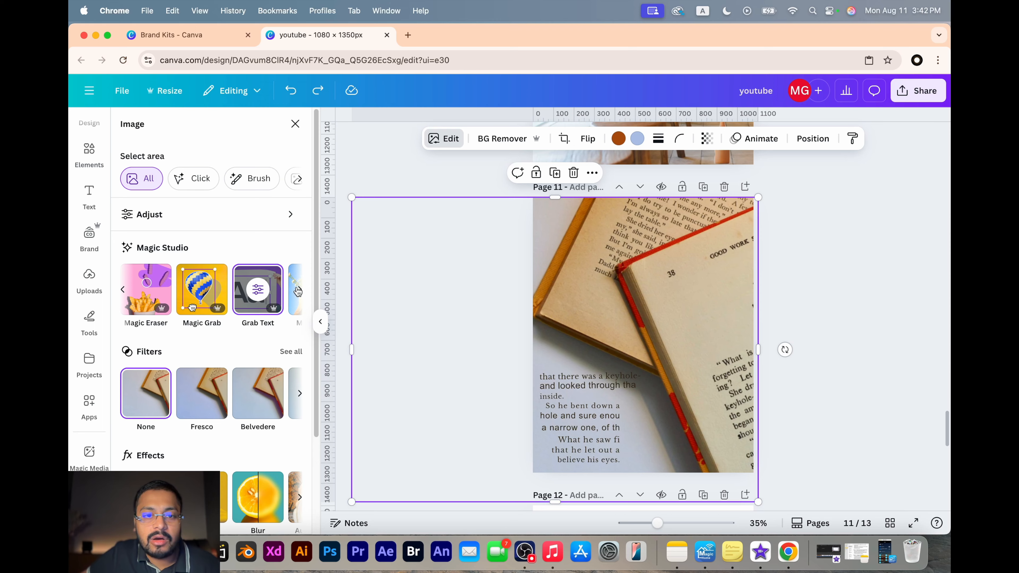
pyautogui.click(298, 291)
pyautogui.click(298, 288)
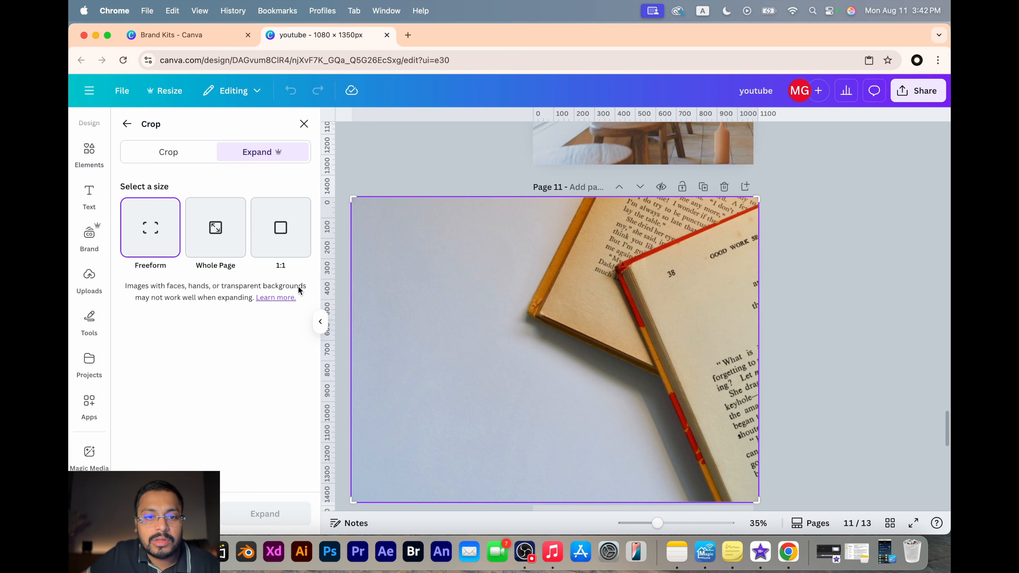
pyautogui.click(133, 126)
# - Shrink the page 10 cafe photo to about the page width and extend it upward to the page's top edge with a freeform Magic Expand
pyautogui.scroll(-3, 678, 347)
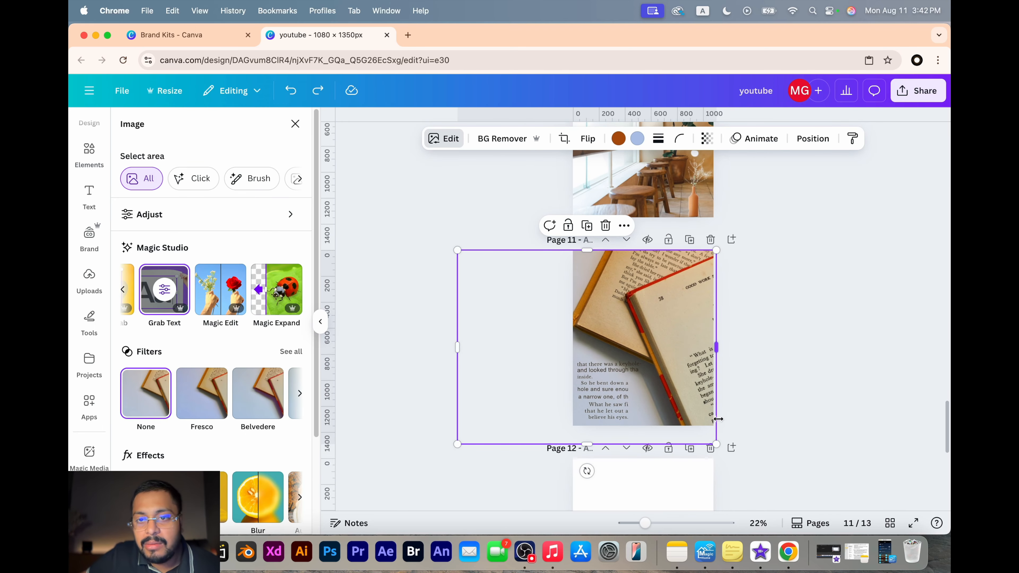
pyautogui.scroll(1, 718, 418)
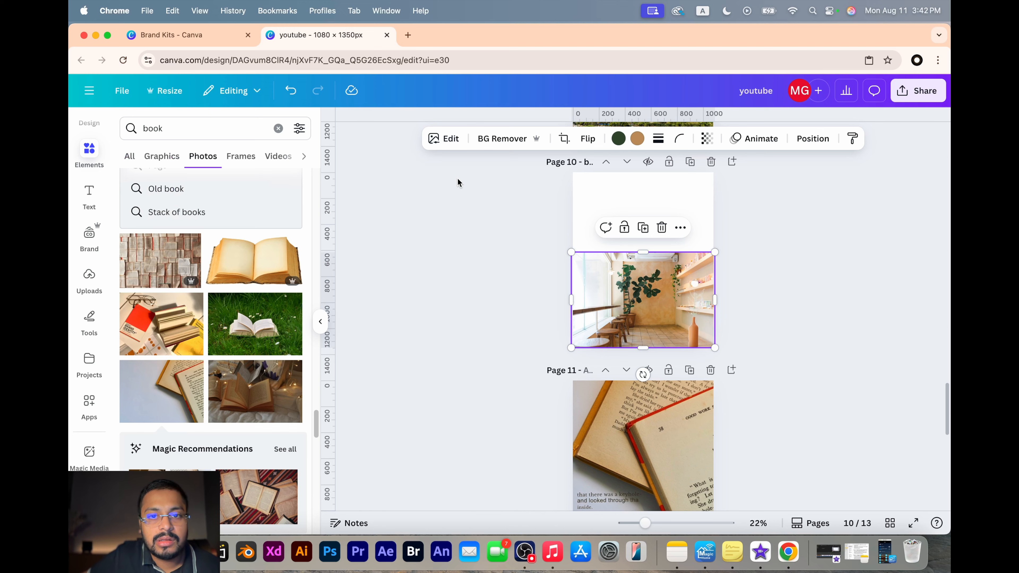
pyautogui.click(444, 140)
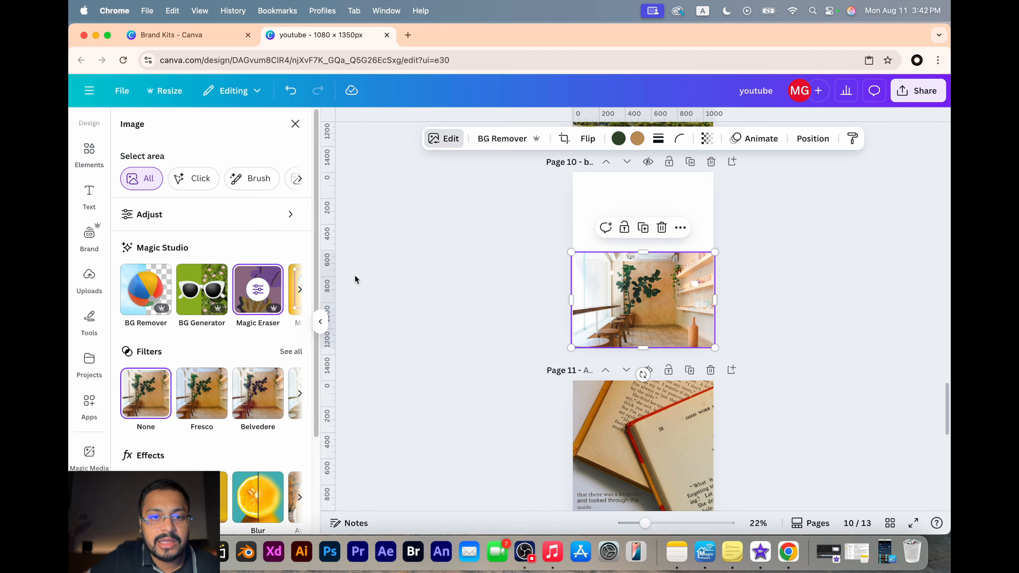
pyautogui.click(299, 289)
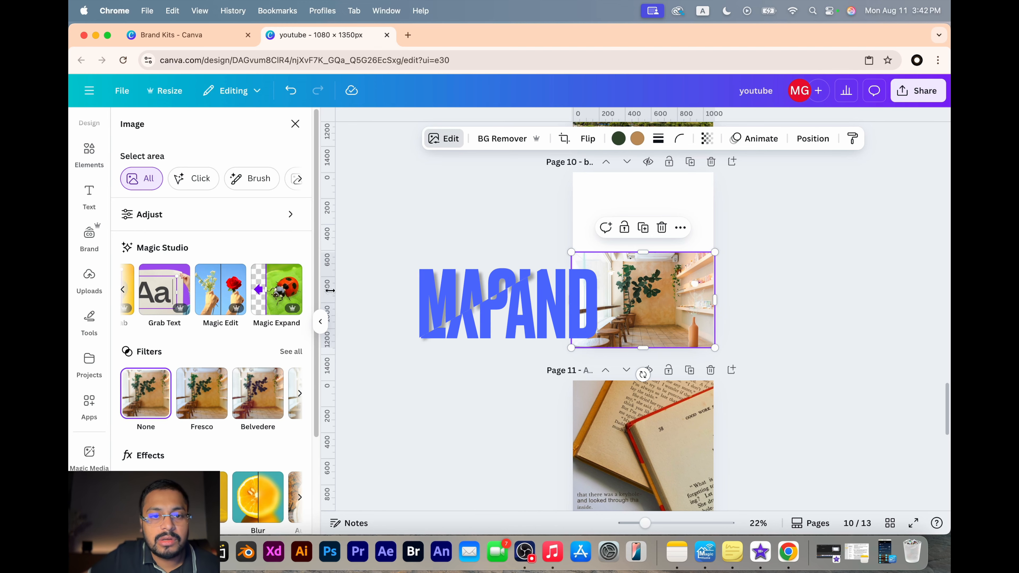
pyautogui.click(297, 291)
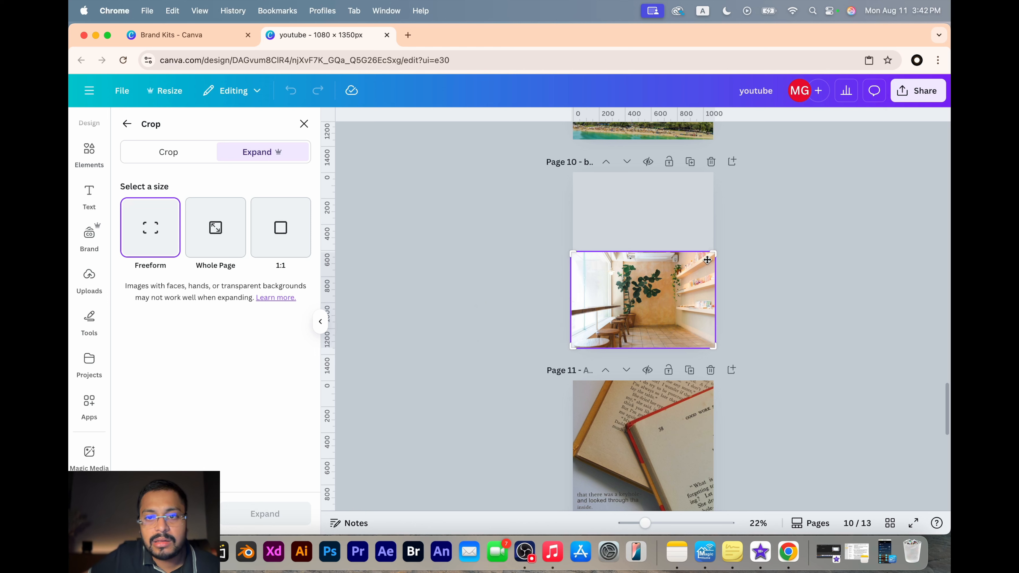
pyautogui.moveTo(717, 253); pyautogui.dragTo(716, 245)
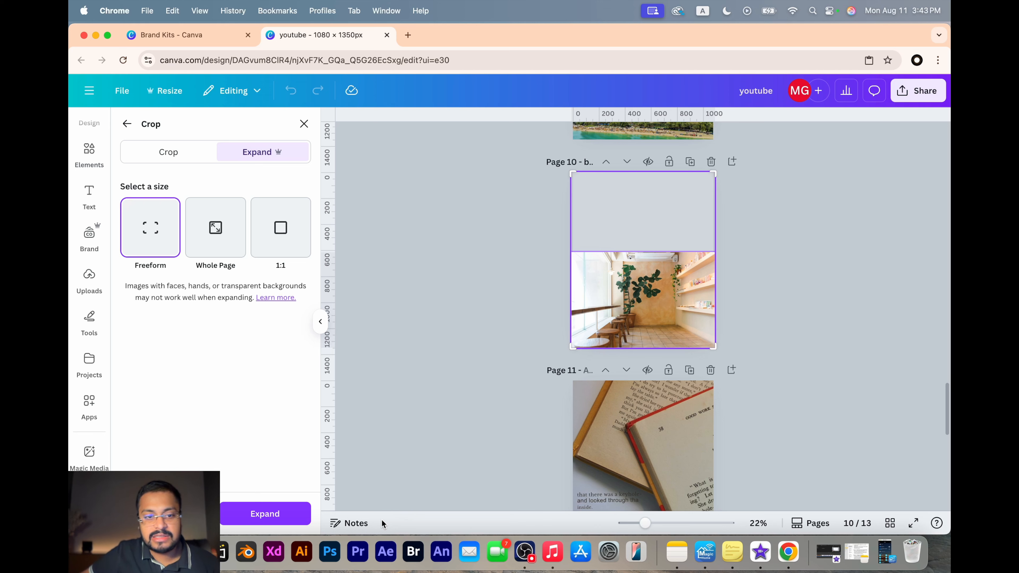
pyautogui.click(283, 521)
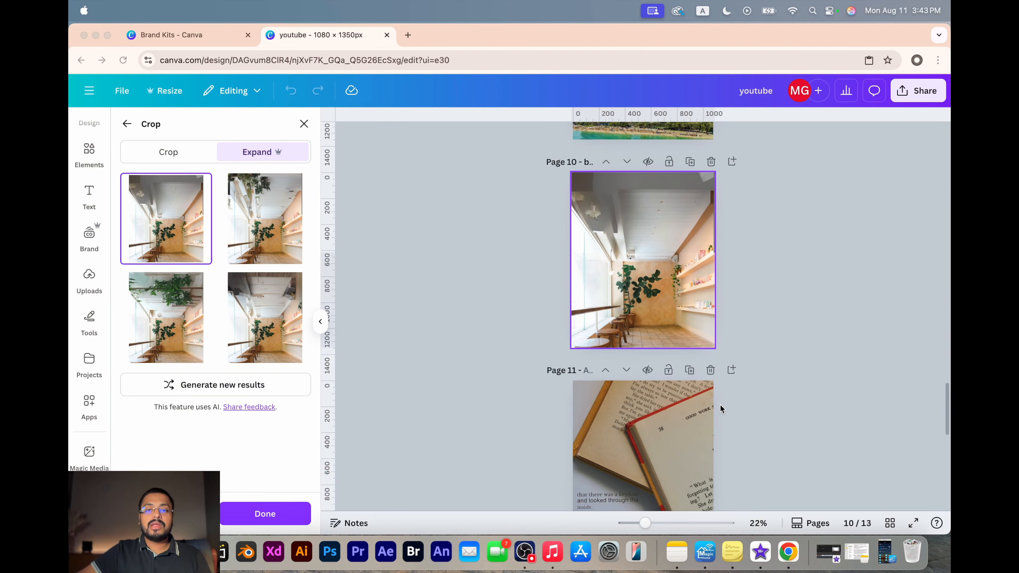
# - Preview the other Magic Expand results on the page 10 cafe photo, then keep the first variation with the plain grey ceiling
pyautogui.scroll(-3, 656, 330)
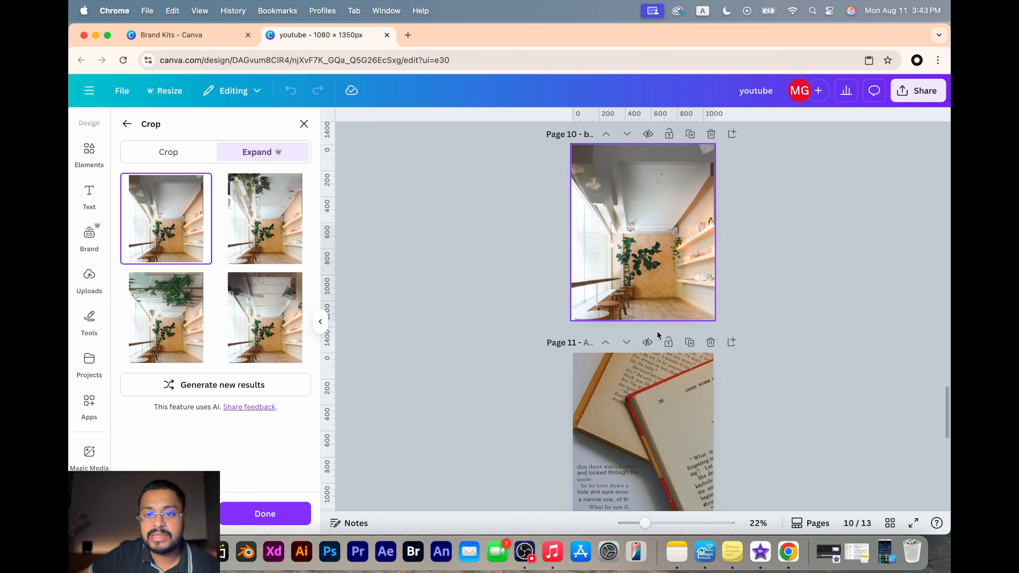
pyautogui.scroll(6, 658, 329)
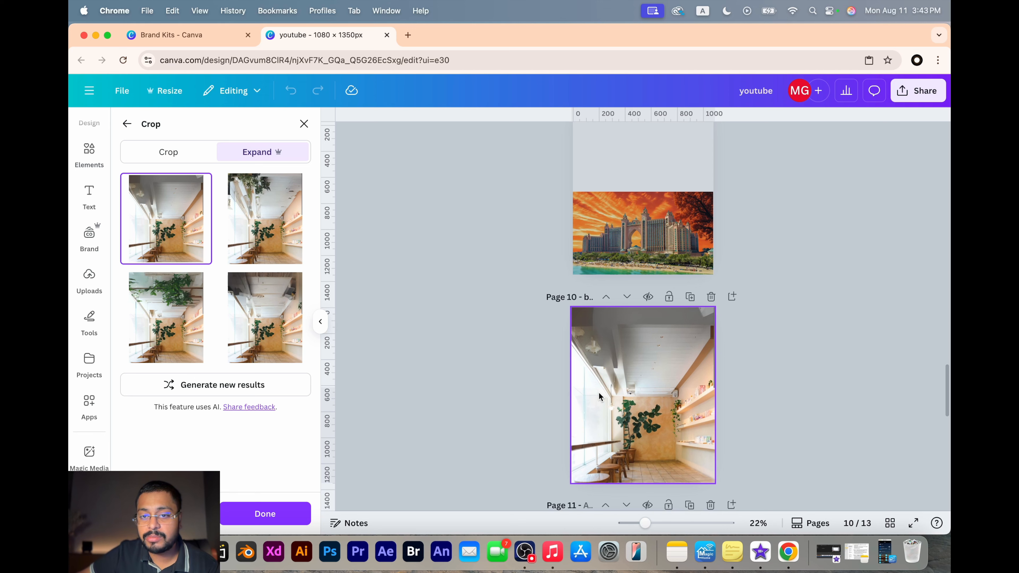
pyautogui.scroll(-2, 678, 357)
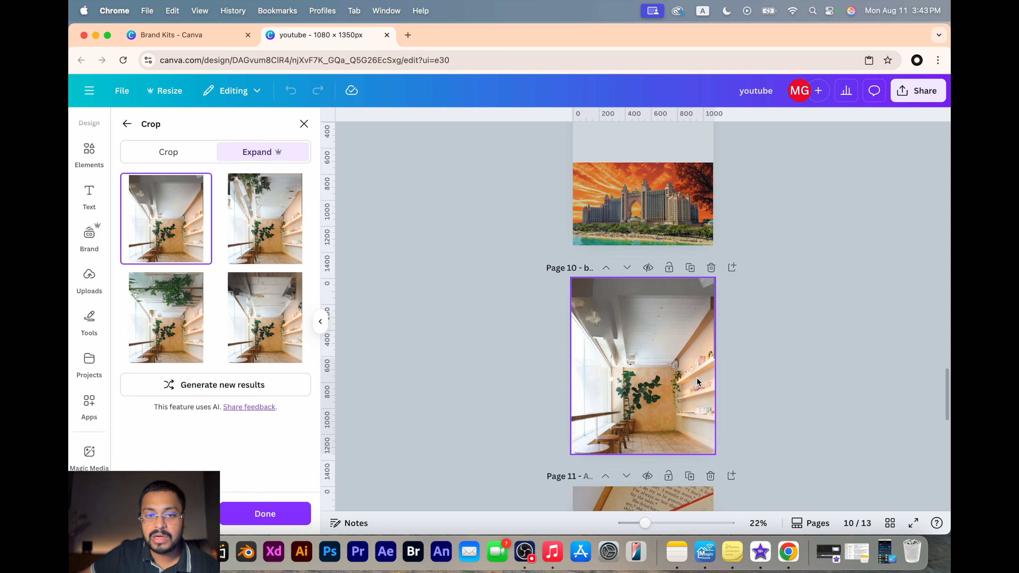
pyautogui.click(285, 258)
pyautogui.click(280, 296)
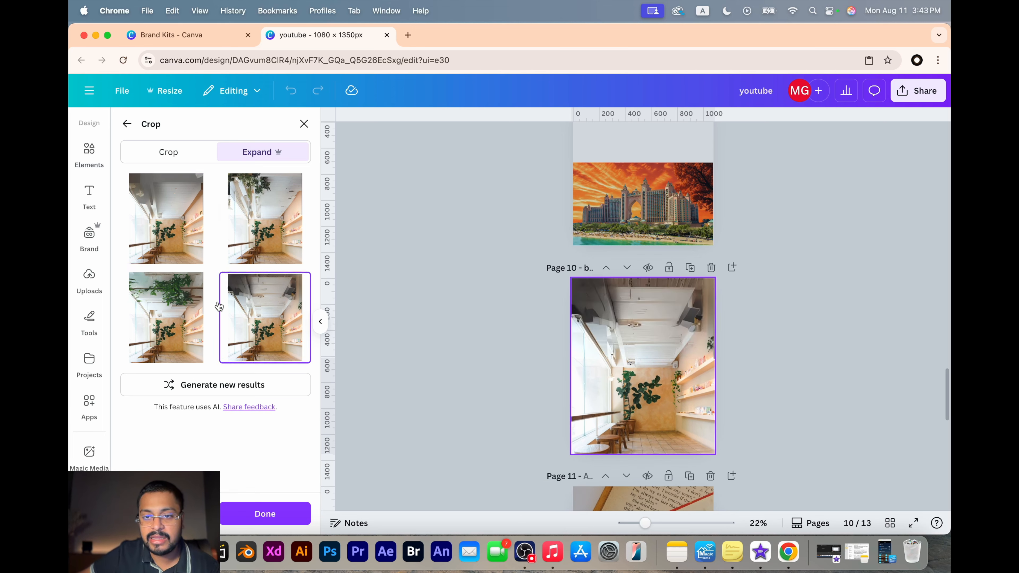
pyautogui.click(176, 311)
pyautogui.click(197, 218)
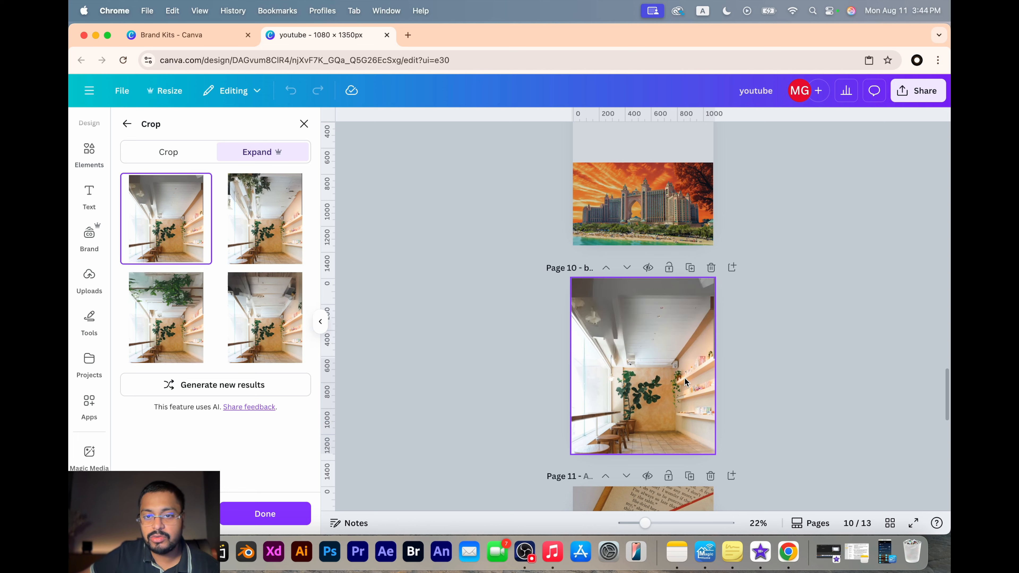
pyautogui.scroll(-2, 683, 372)
pyautogui.click(265, 514)
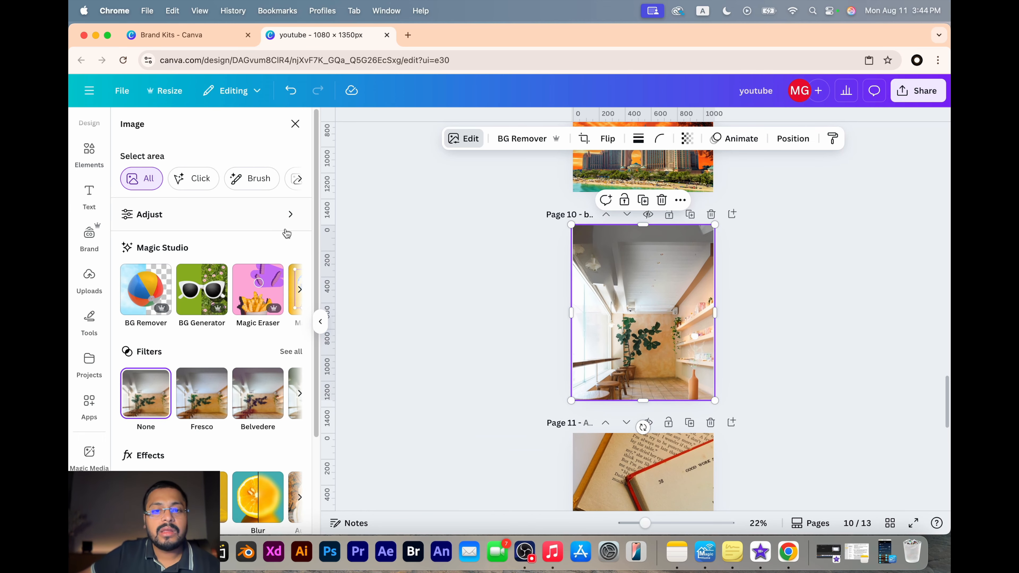
# - Look through the Magic Studio tools and the photo effects up to Face Retouch, and open the full list of image apps
pyautogui.scroll(-2, 545, 348)
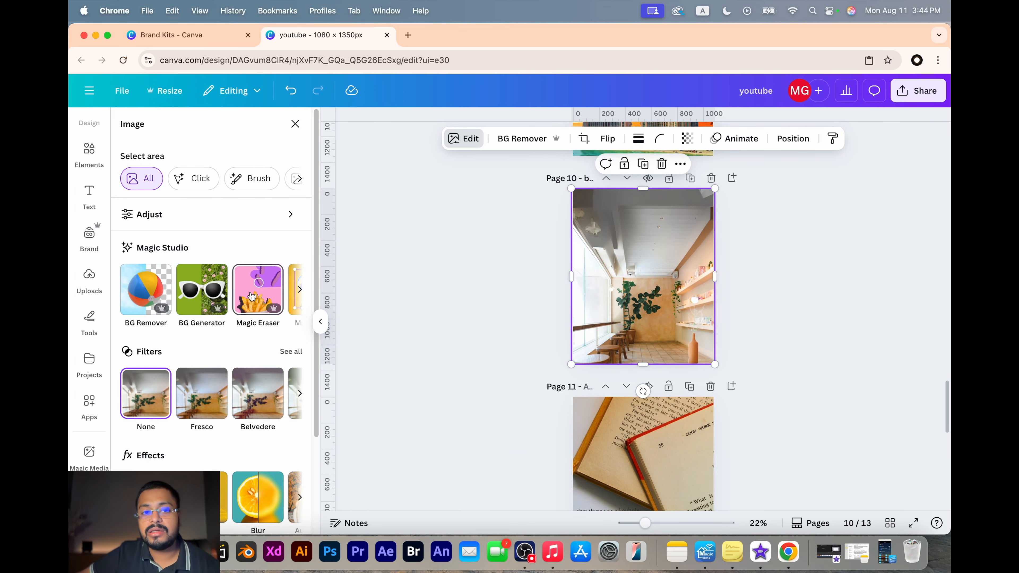
pyautogui.hscroll(5, 254, 296)
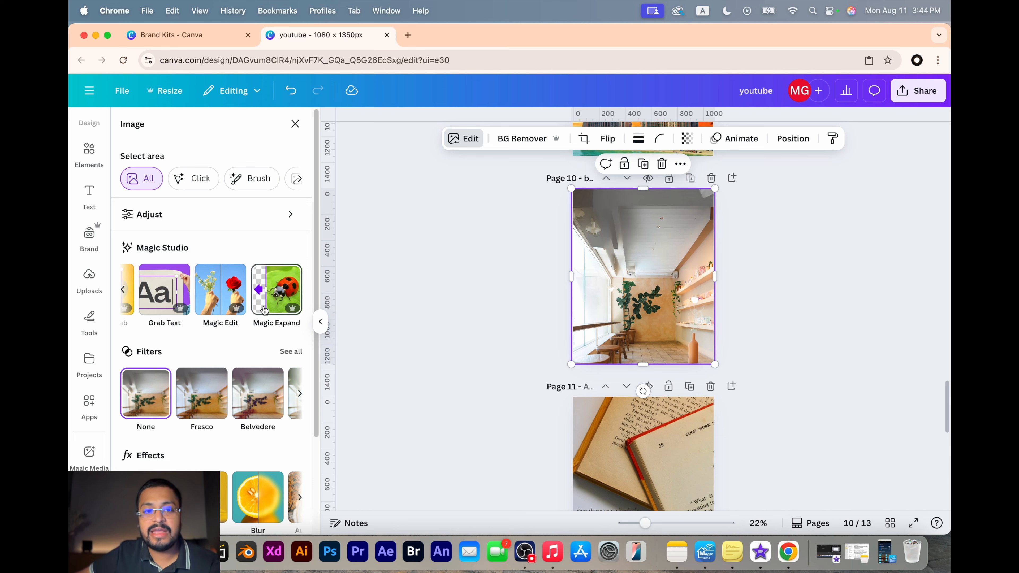
pyautogui.hscroll(-5, 241, 307)
pyautogui.scroll(-3, 158, 258)
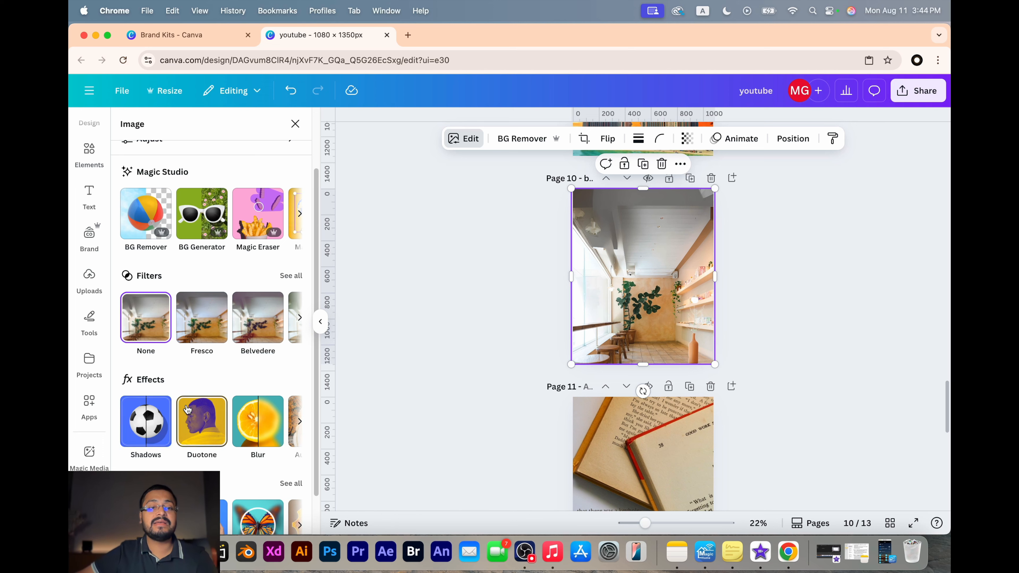
pyautogui.scroll(-2, 134, 353)
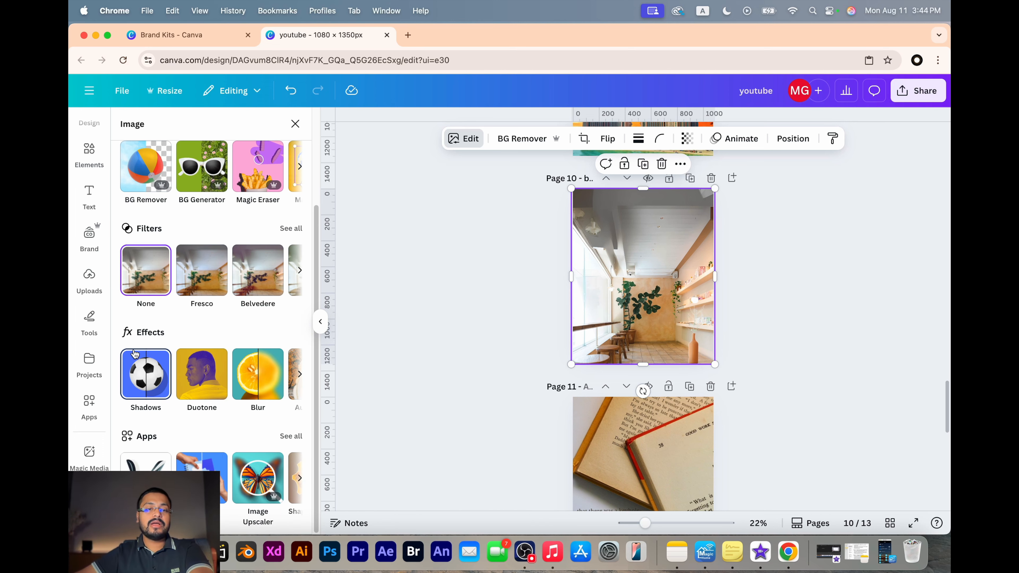
pyautogui.hscroll(4, 194, 364)
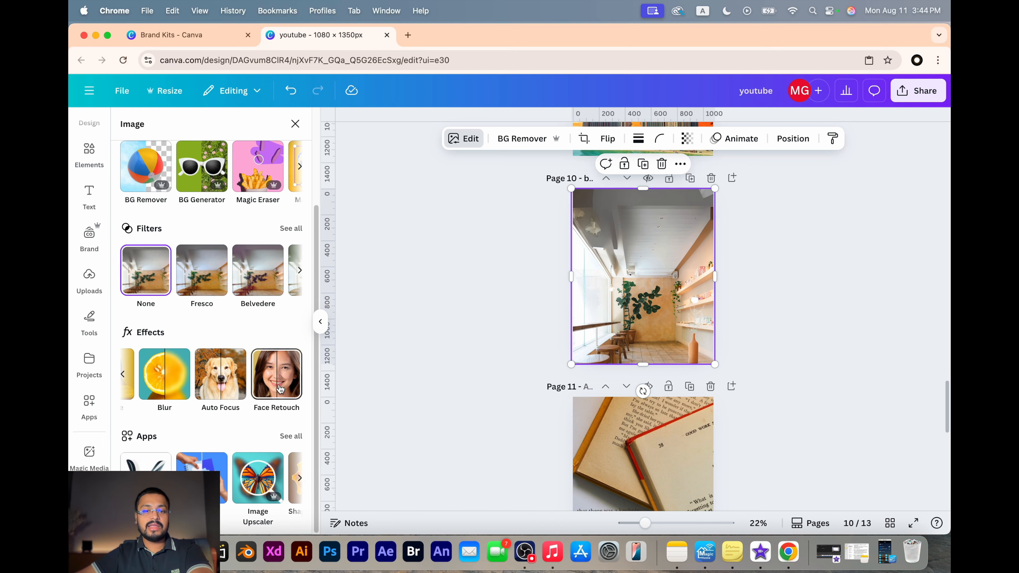
pyautogui.hscroll(-4, 247, 404)
pyautogui.hscroll(4, 249, 370)
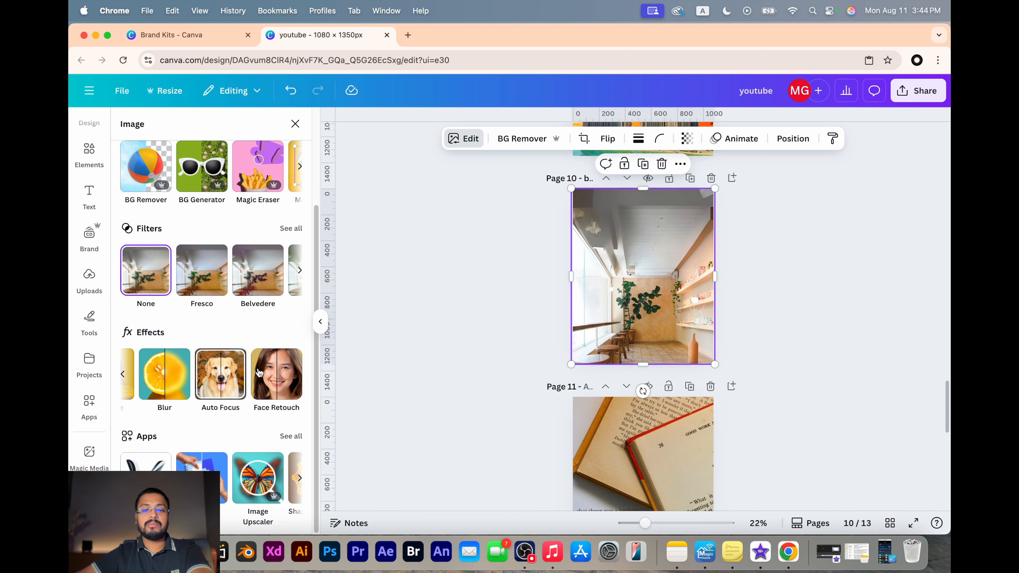
pyautogui.click(289, 436)
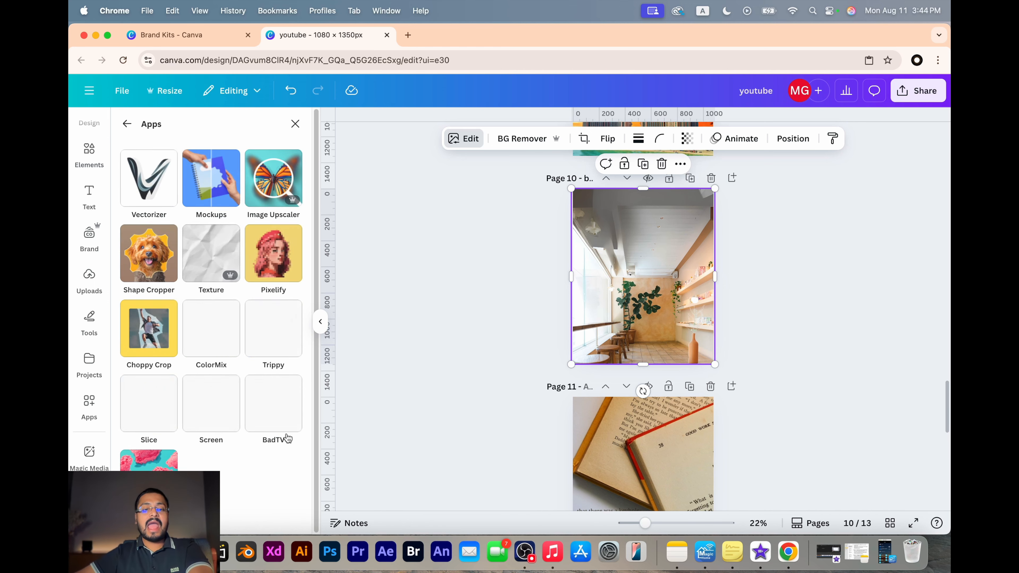